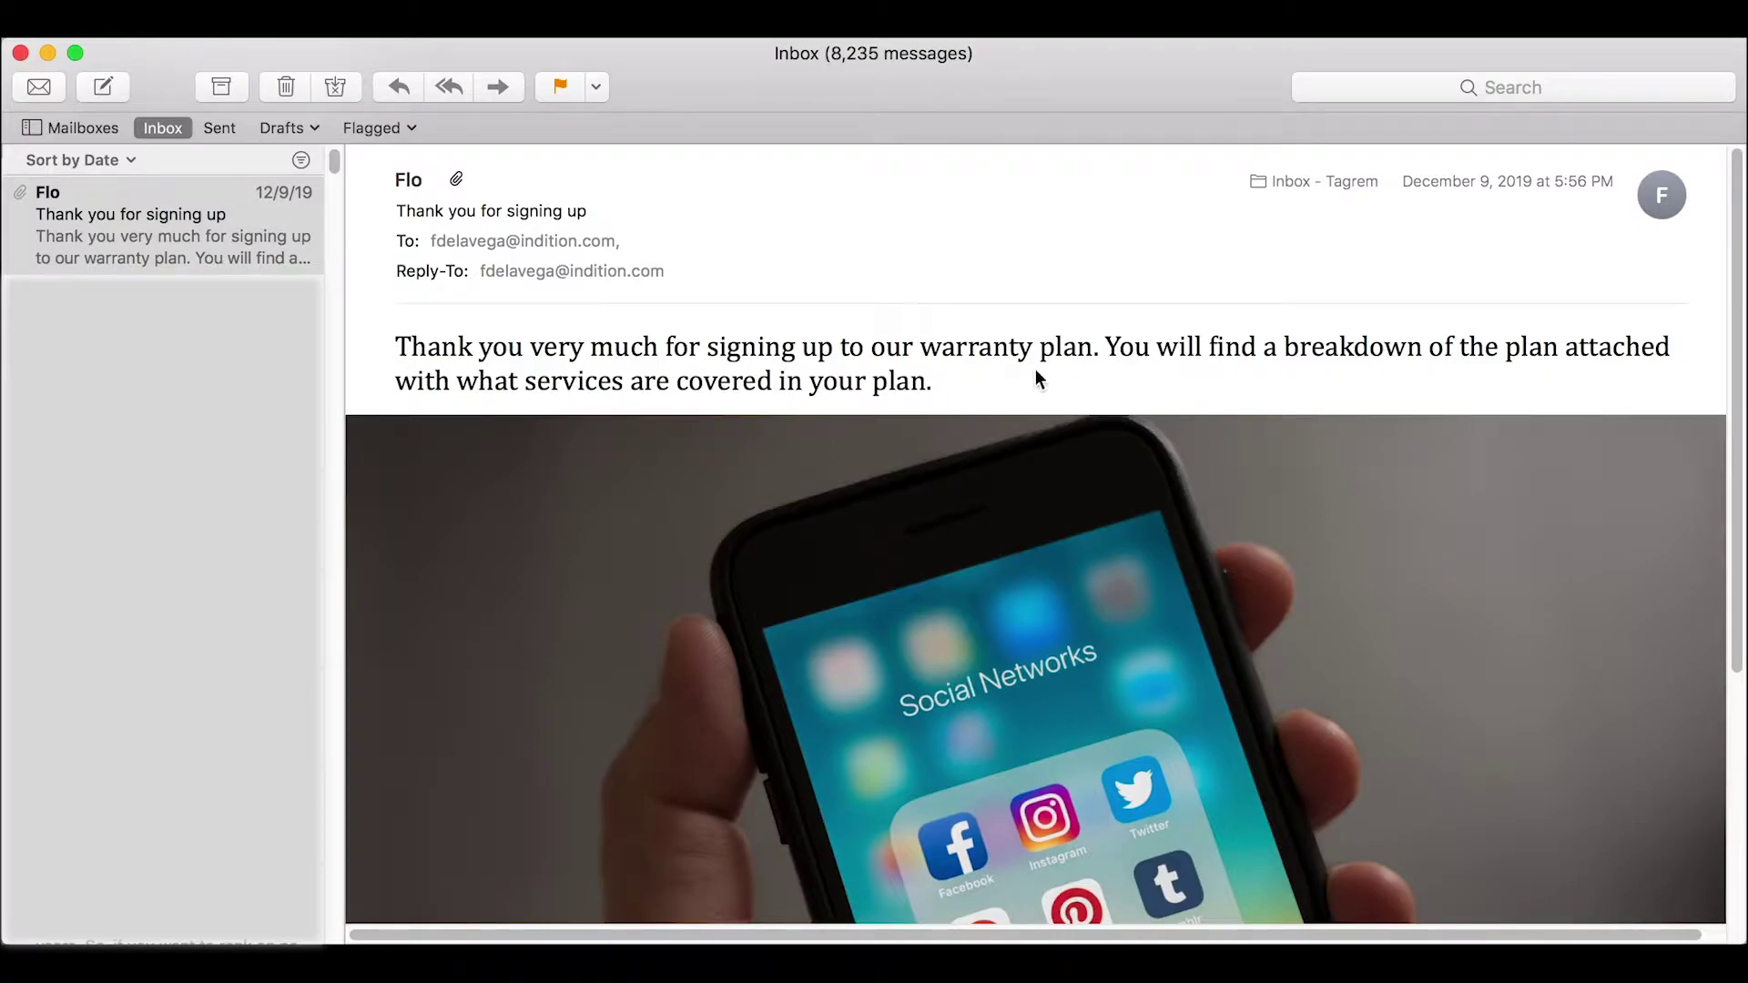
# - Open the form's After Submission actions
pyautogui.scroll(-5, 1093, 461)
pyautogui.scroll(5, 1185, 641)
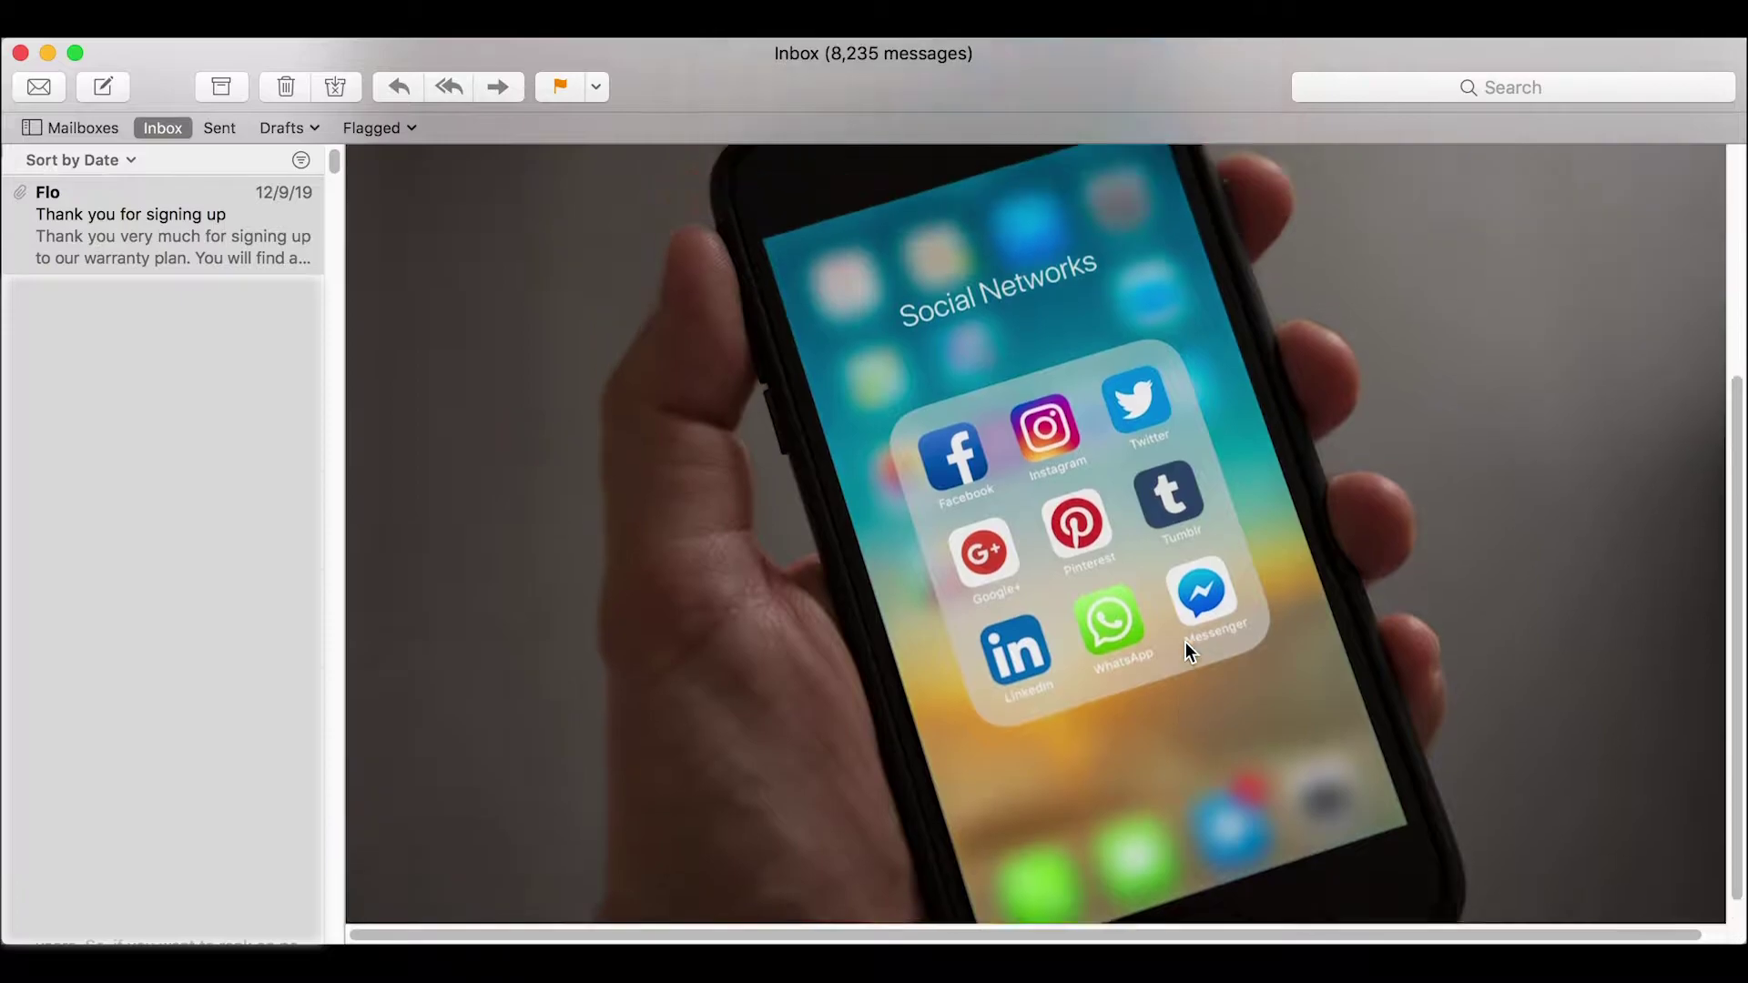
pyautogui.moveTo(1019, 263)
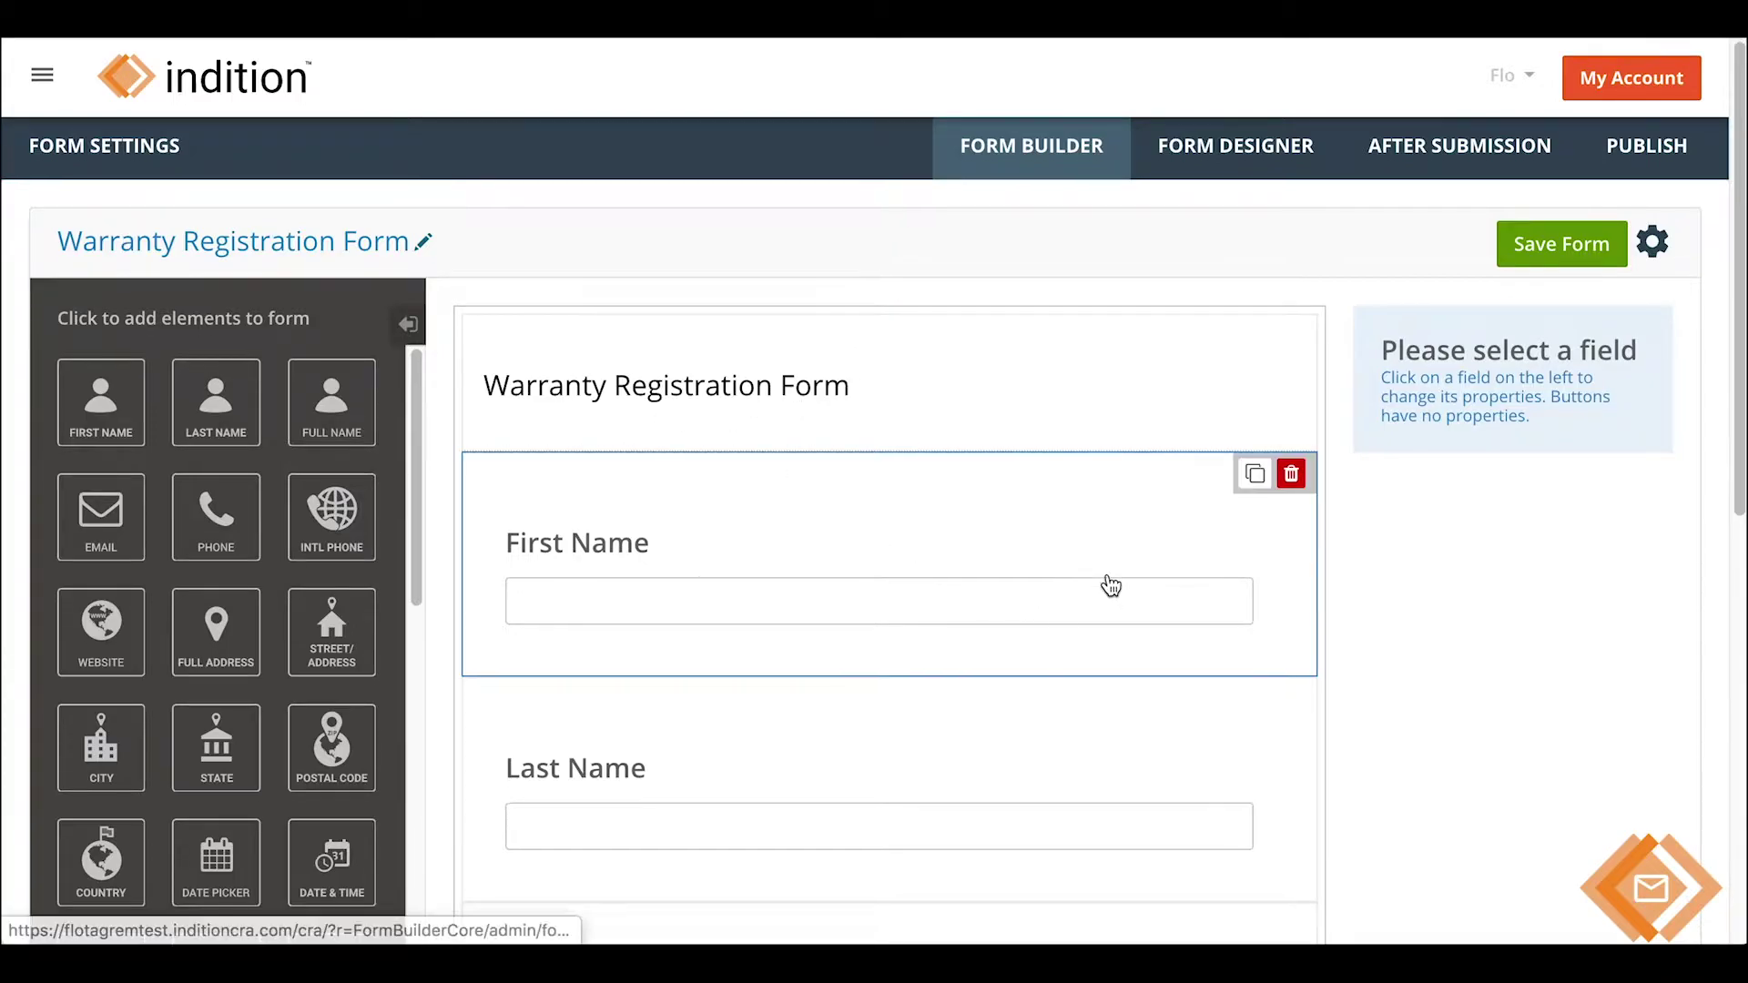
pyautogui.scroll(-4, 1107, 586)
pyautogui.scroll(-3, 1114, 579)
pyautogui.scroll(3, 1092, 587)
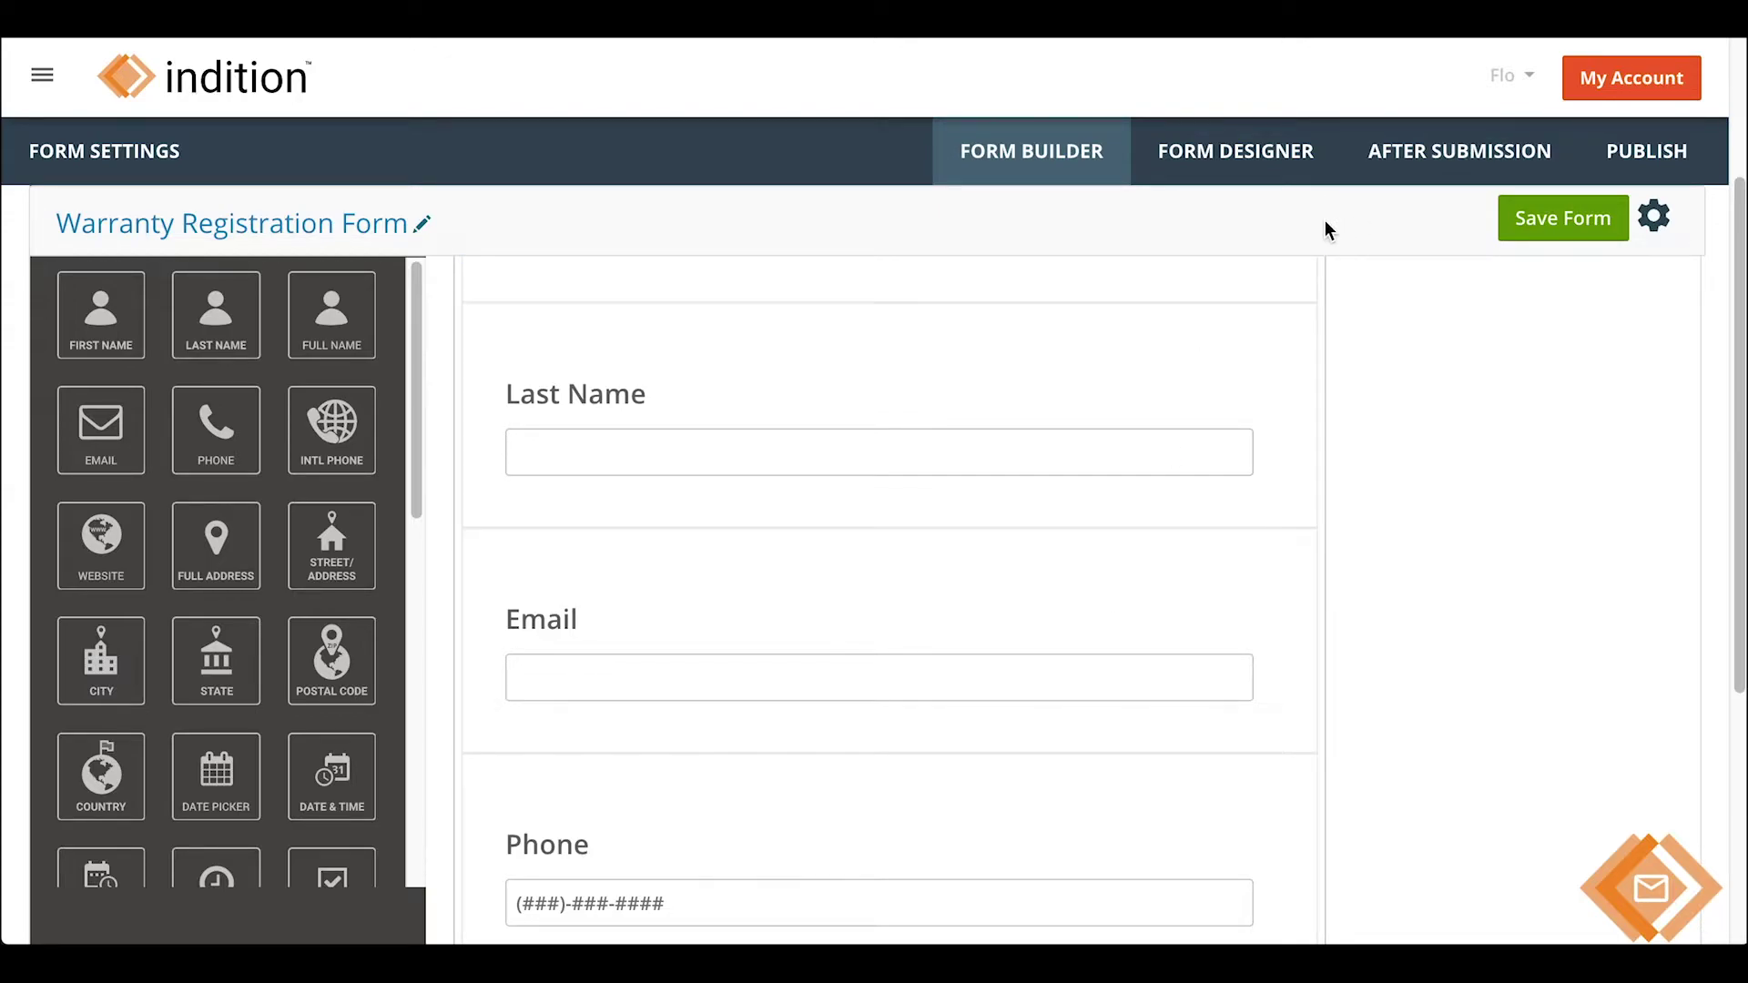
pyautogui.click(1398, 176)
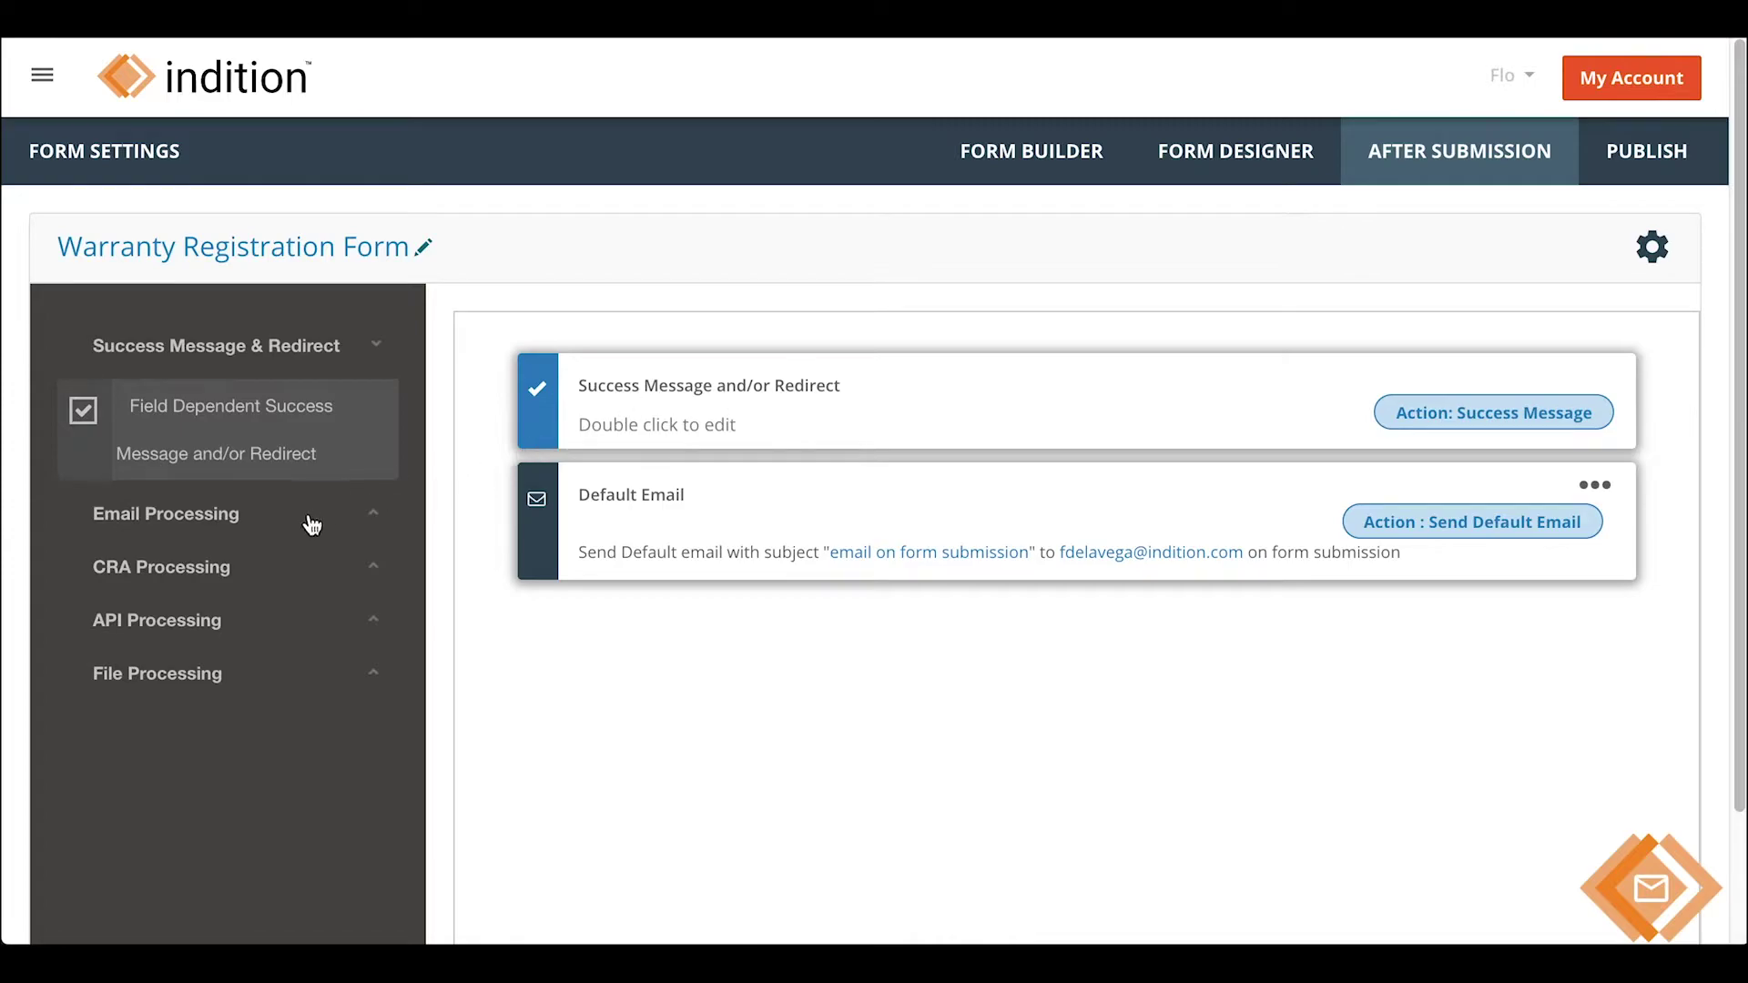
# - Add a Respond Email action from Email Processing and open its settings
pyautogui.click(223, 526)
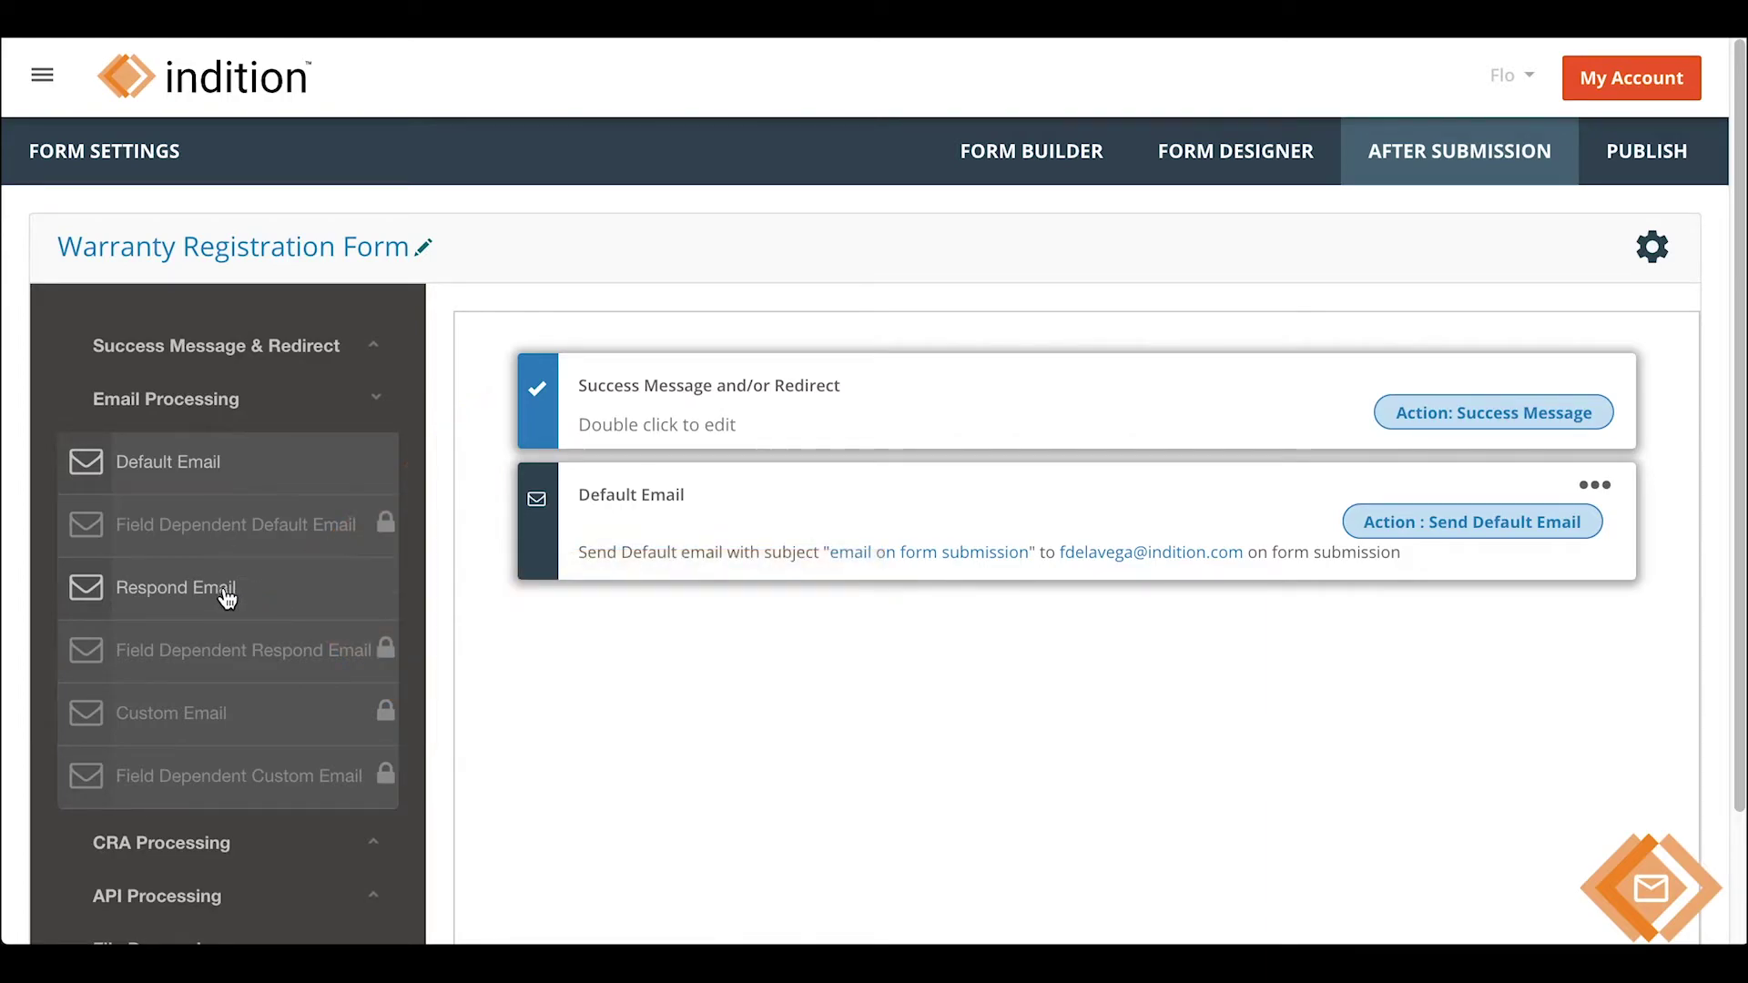
pyautogui.click(227, 603)
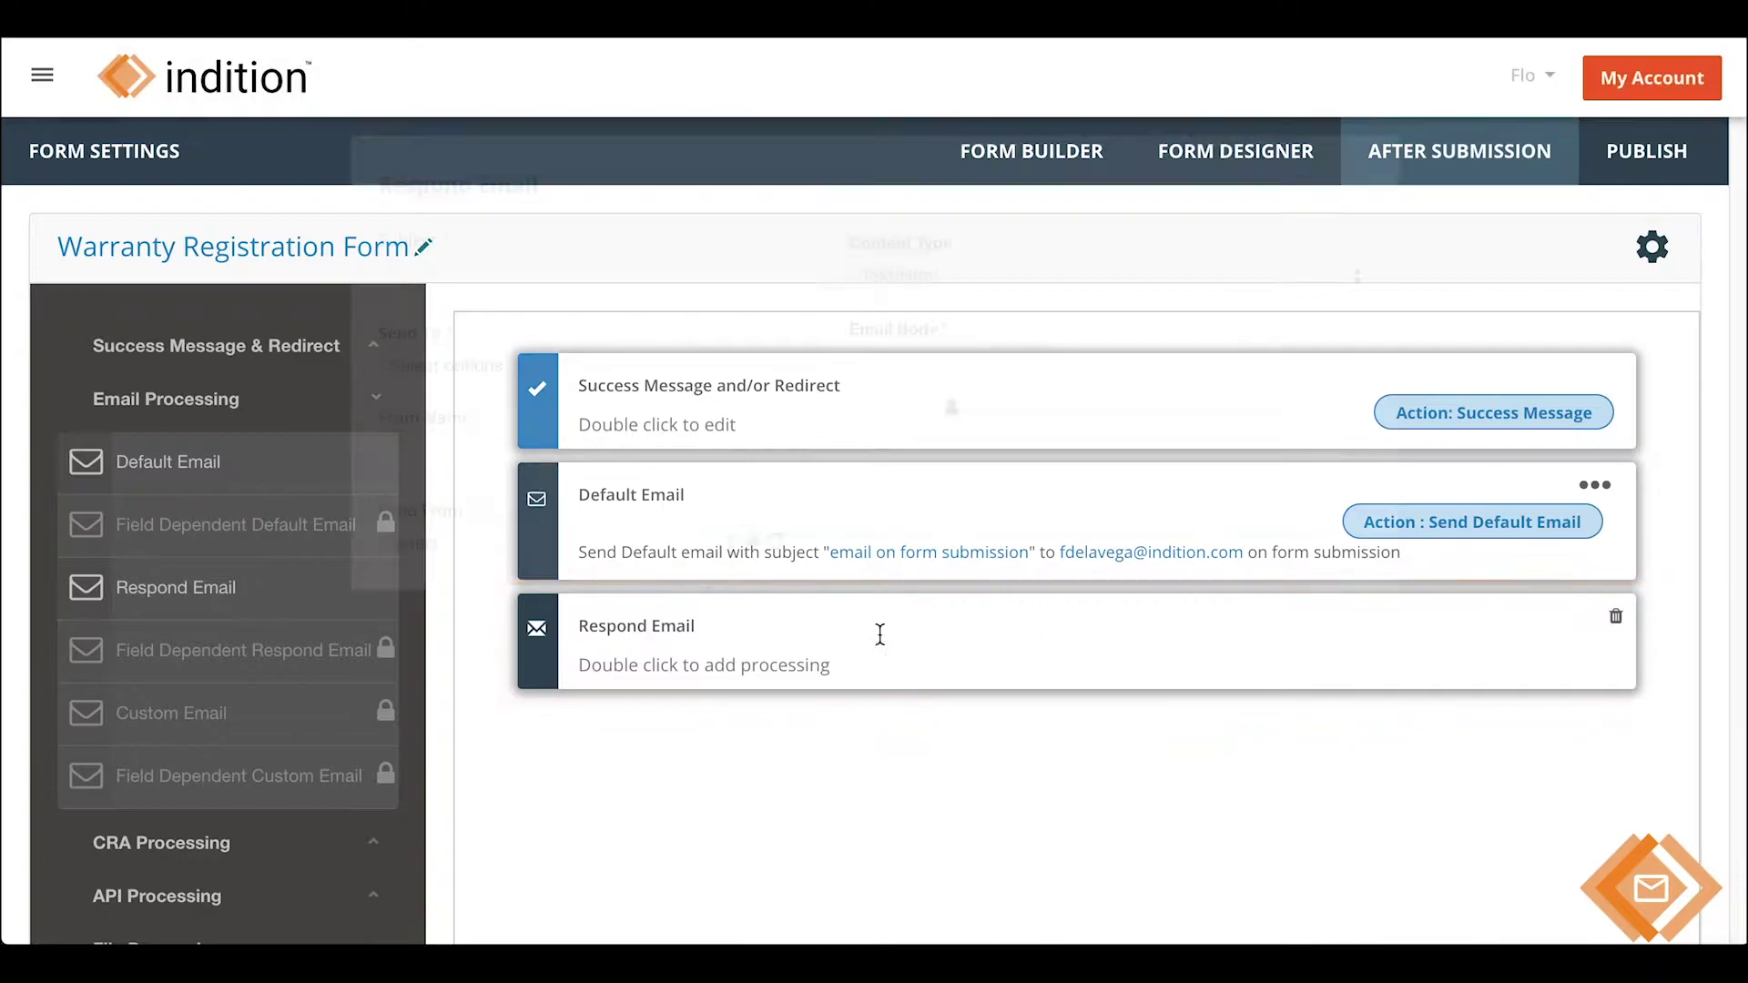
pyautogui.doubleClick(877, 632)
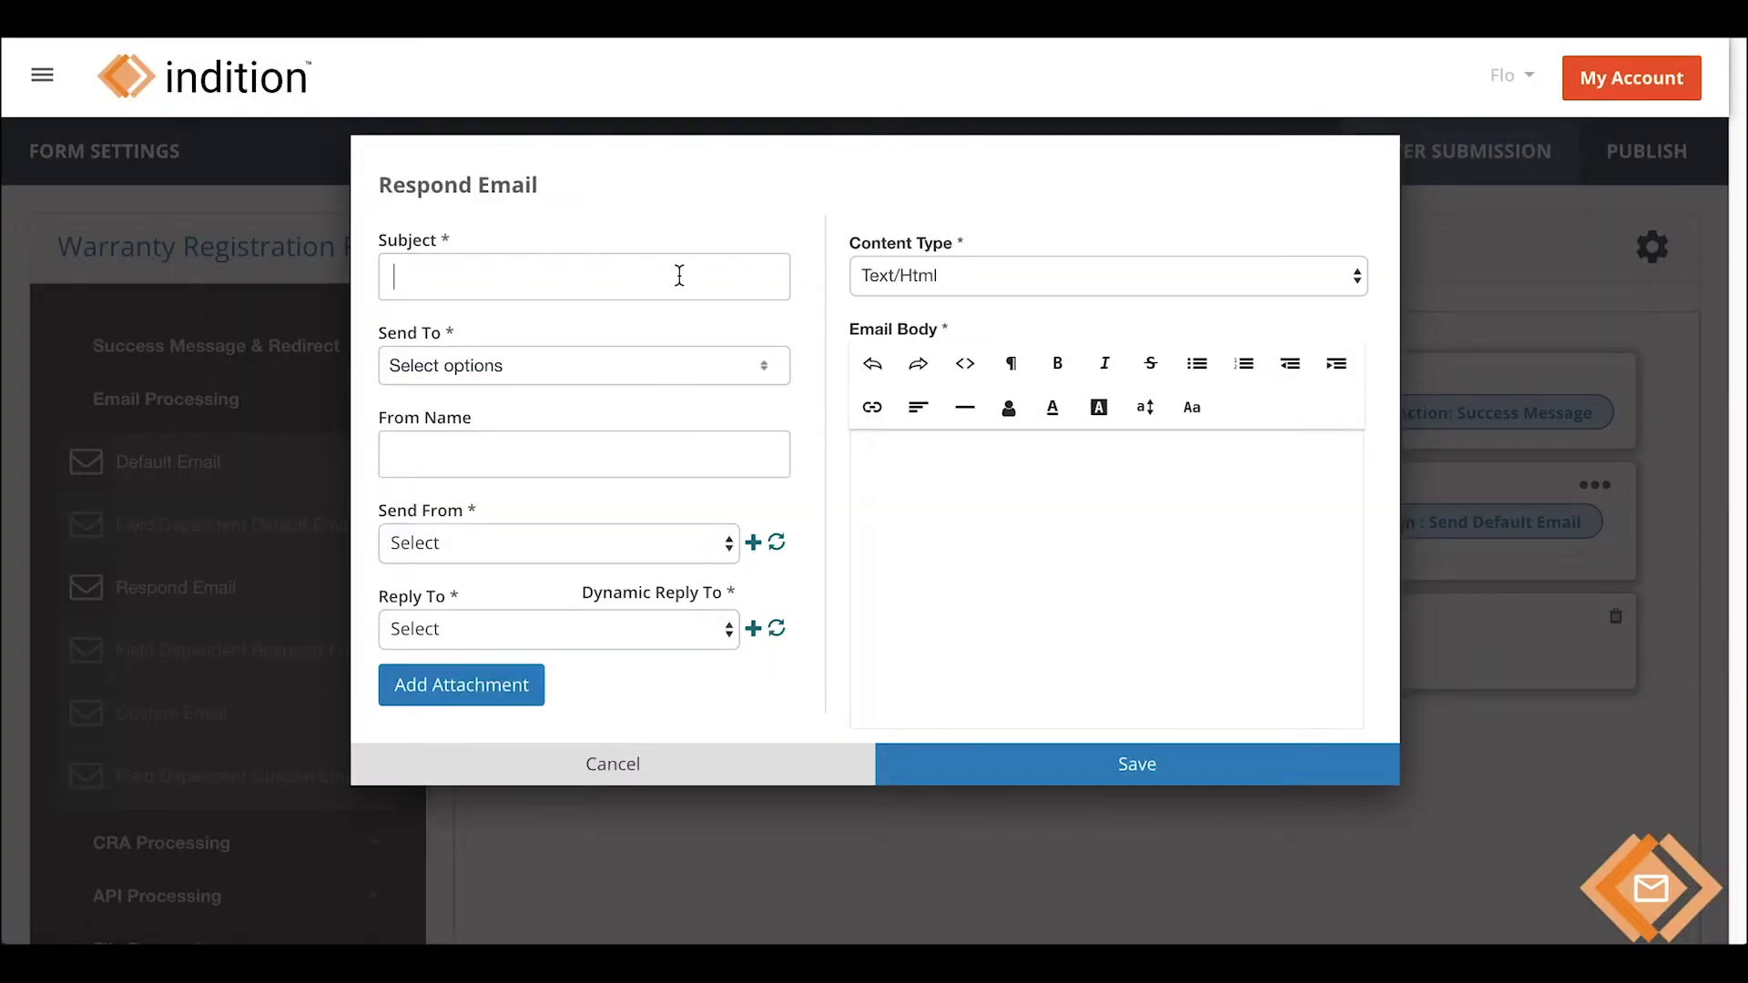
# - Set the subject to 'Warranty Plan' and send it to the form's Email field
pyautogui.write('Warranty ')
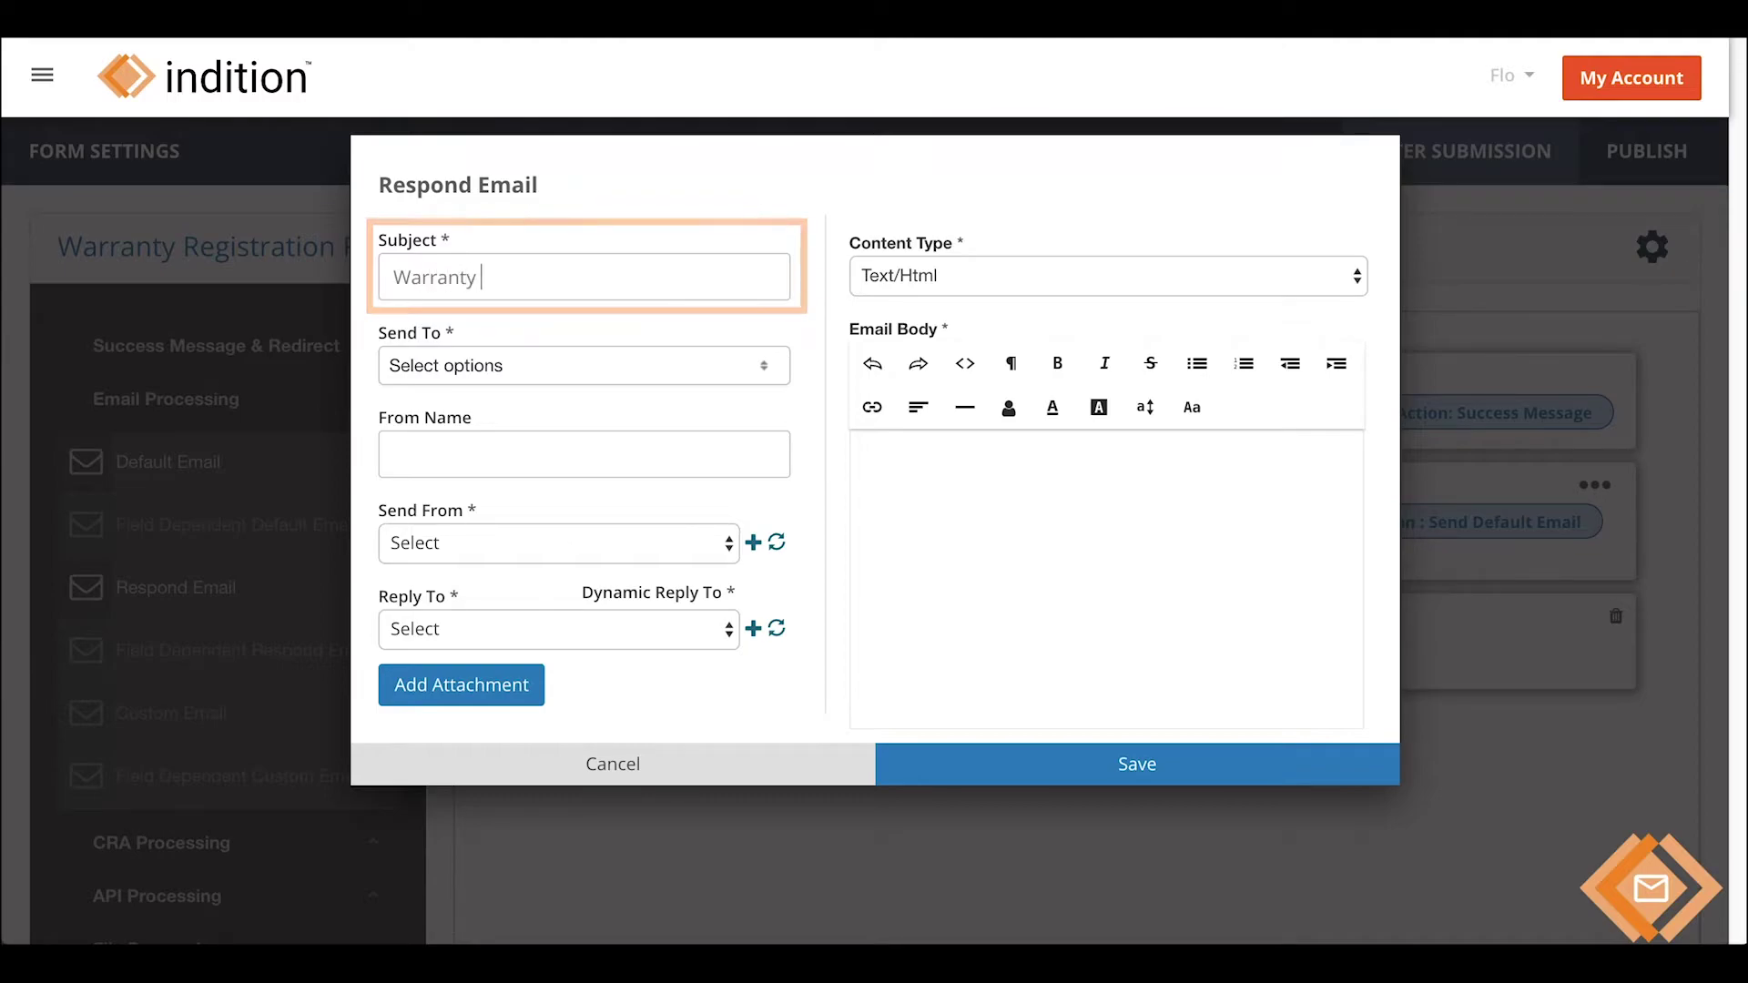
pyautogui.write('Plan')
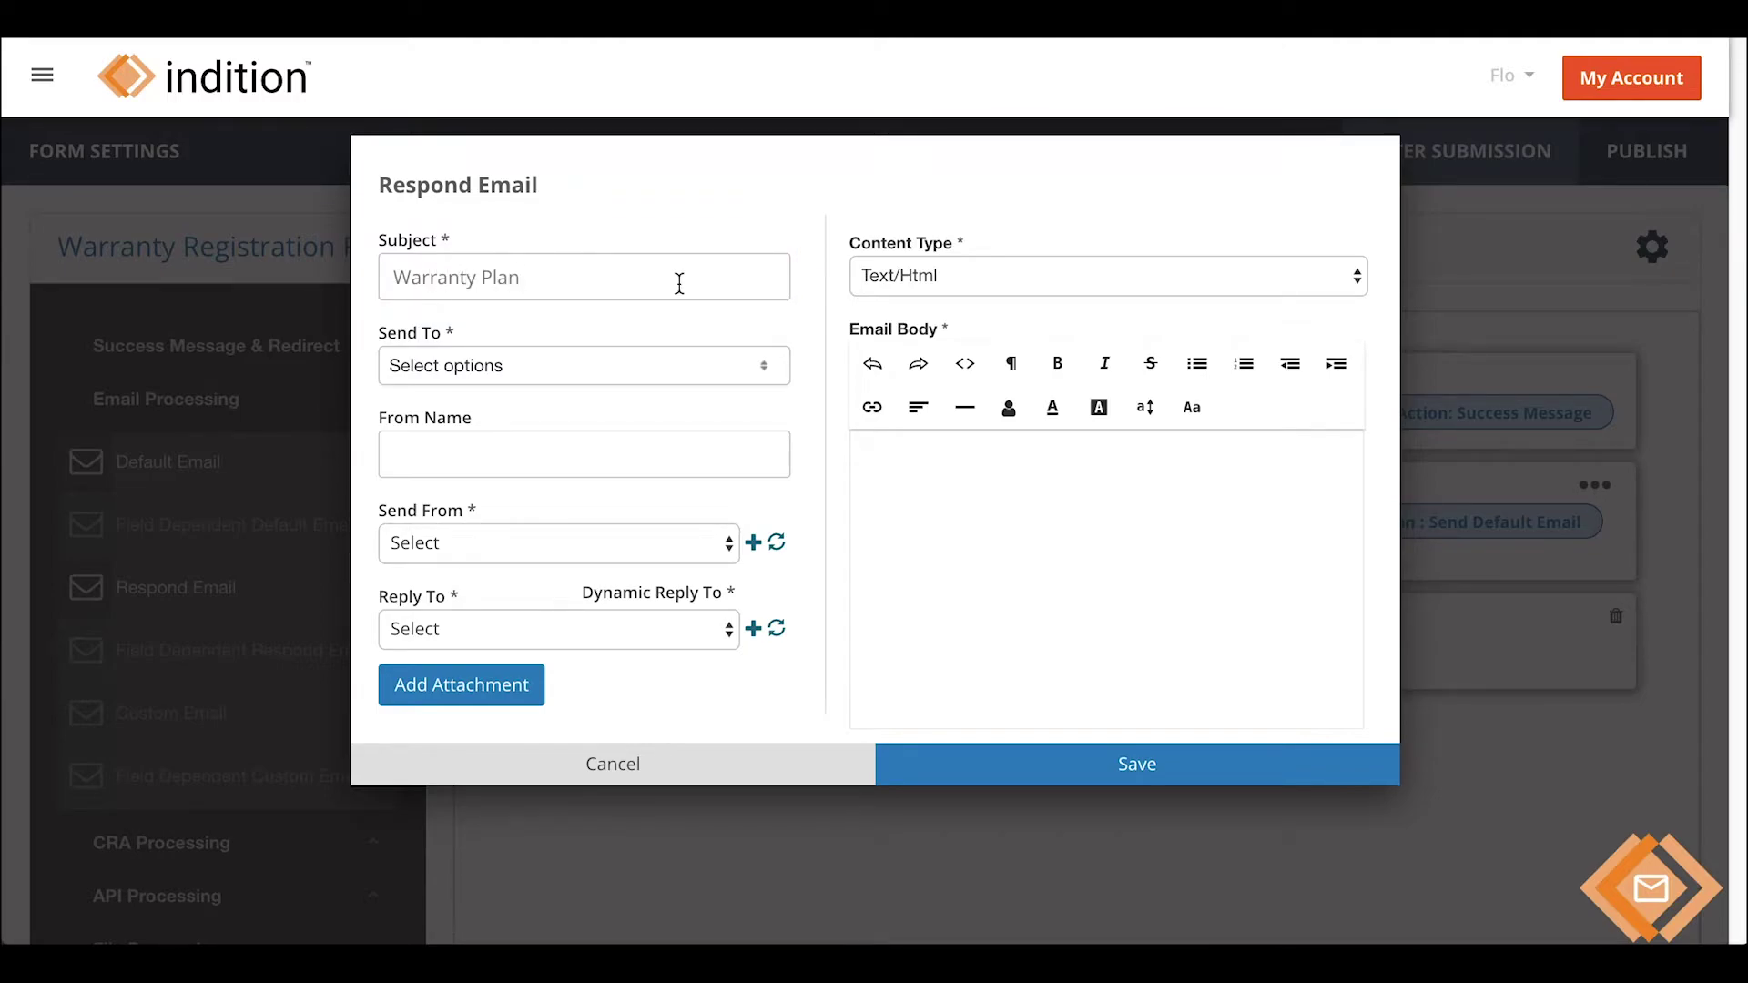
pyautogui.click(707, 368)
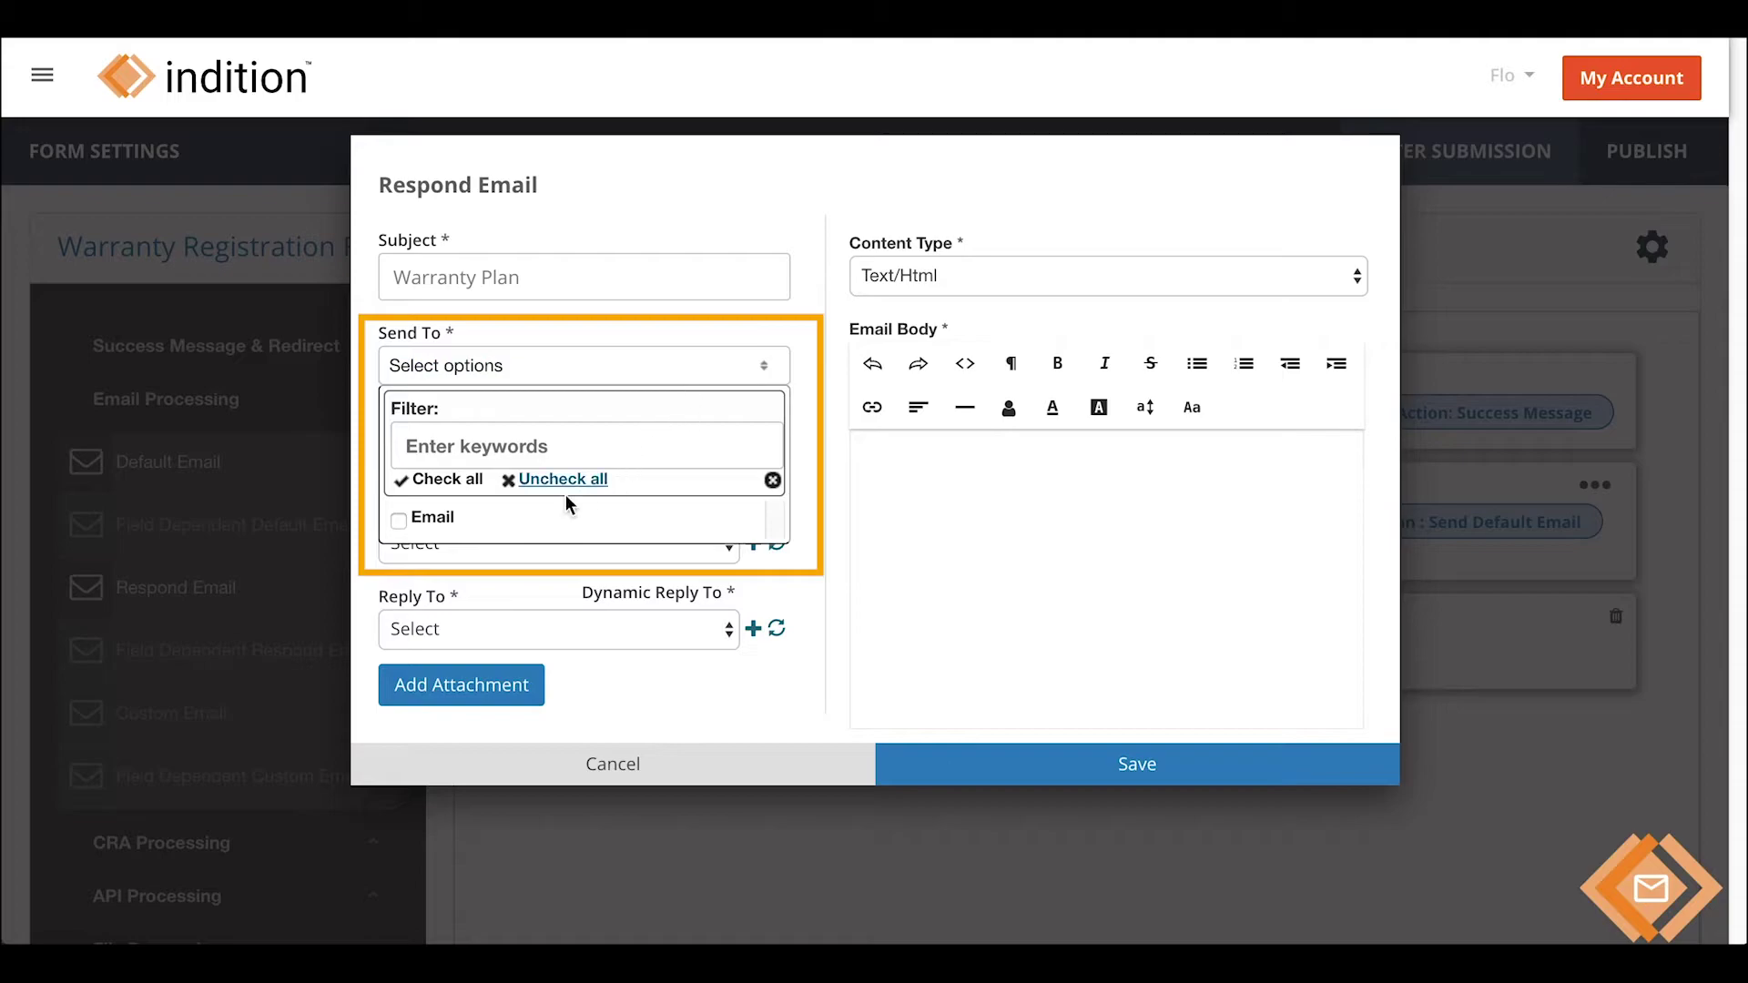
pyautogui.click(444, 516)
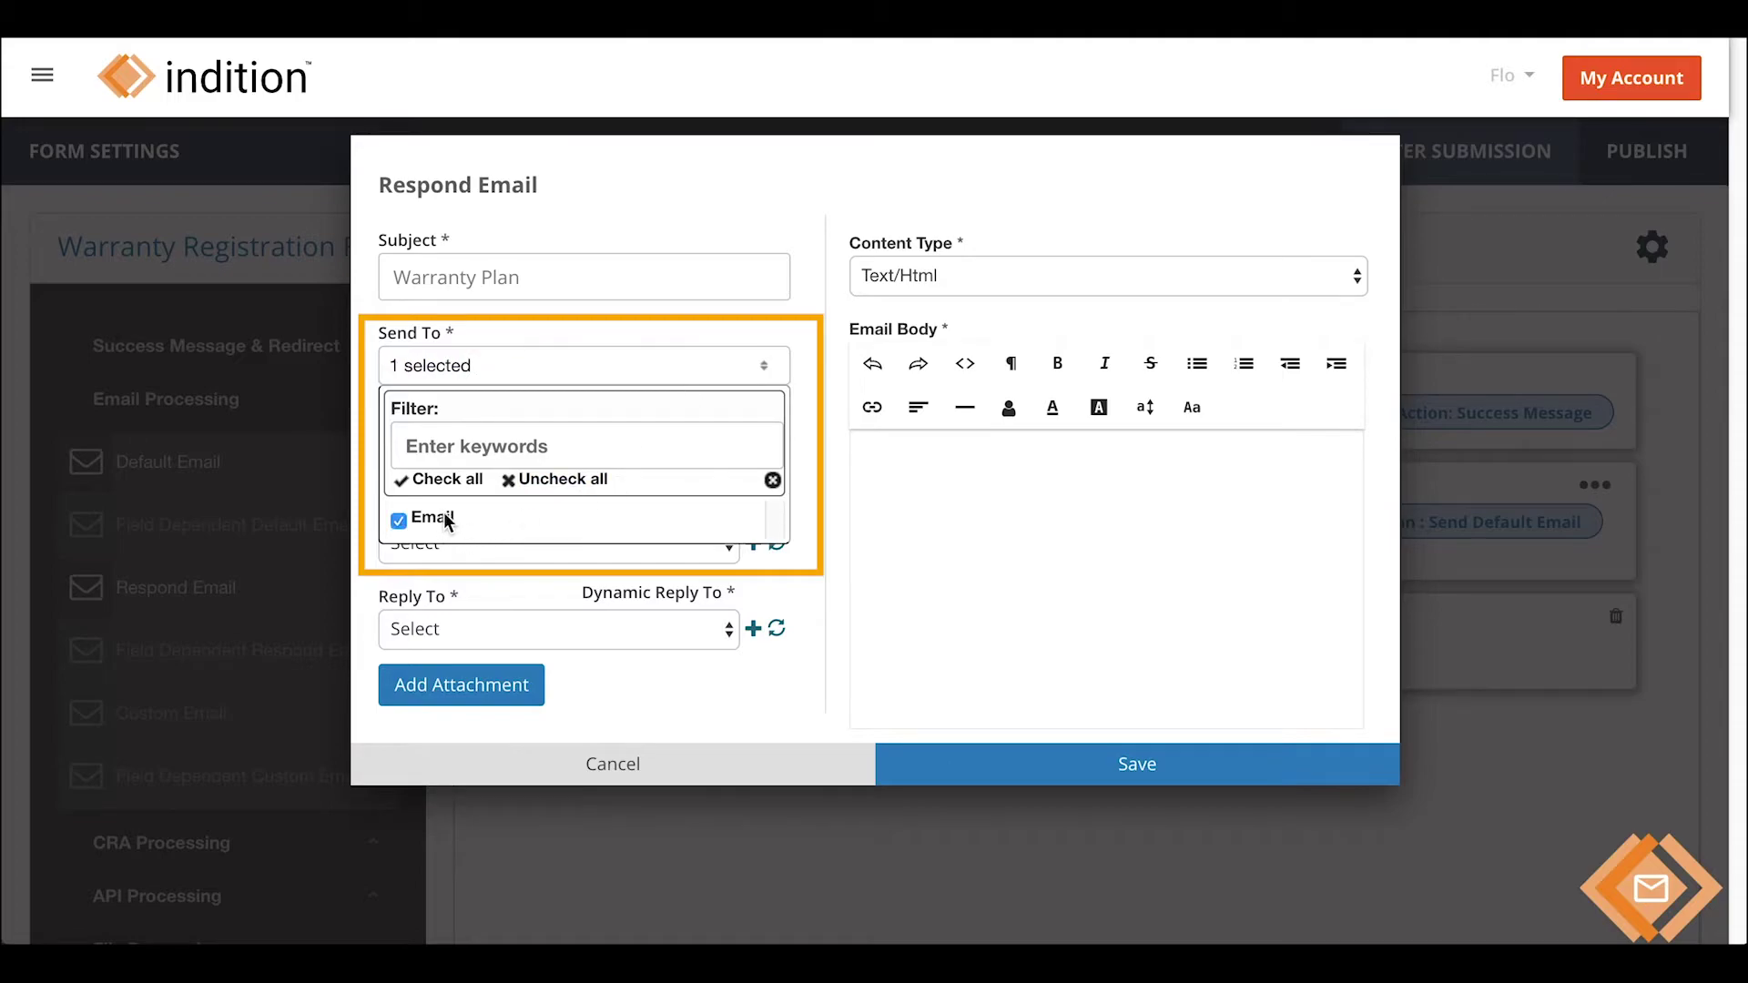
pyautogui.click(811, 508)
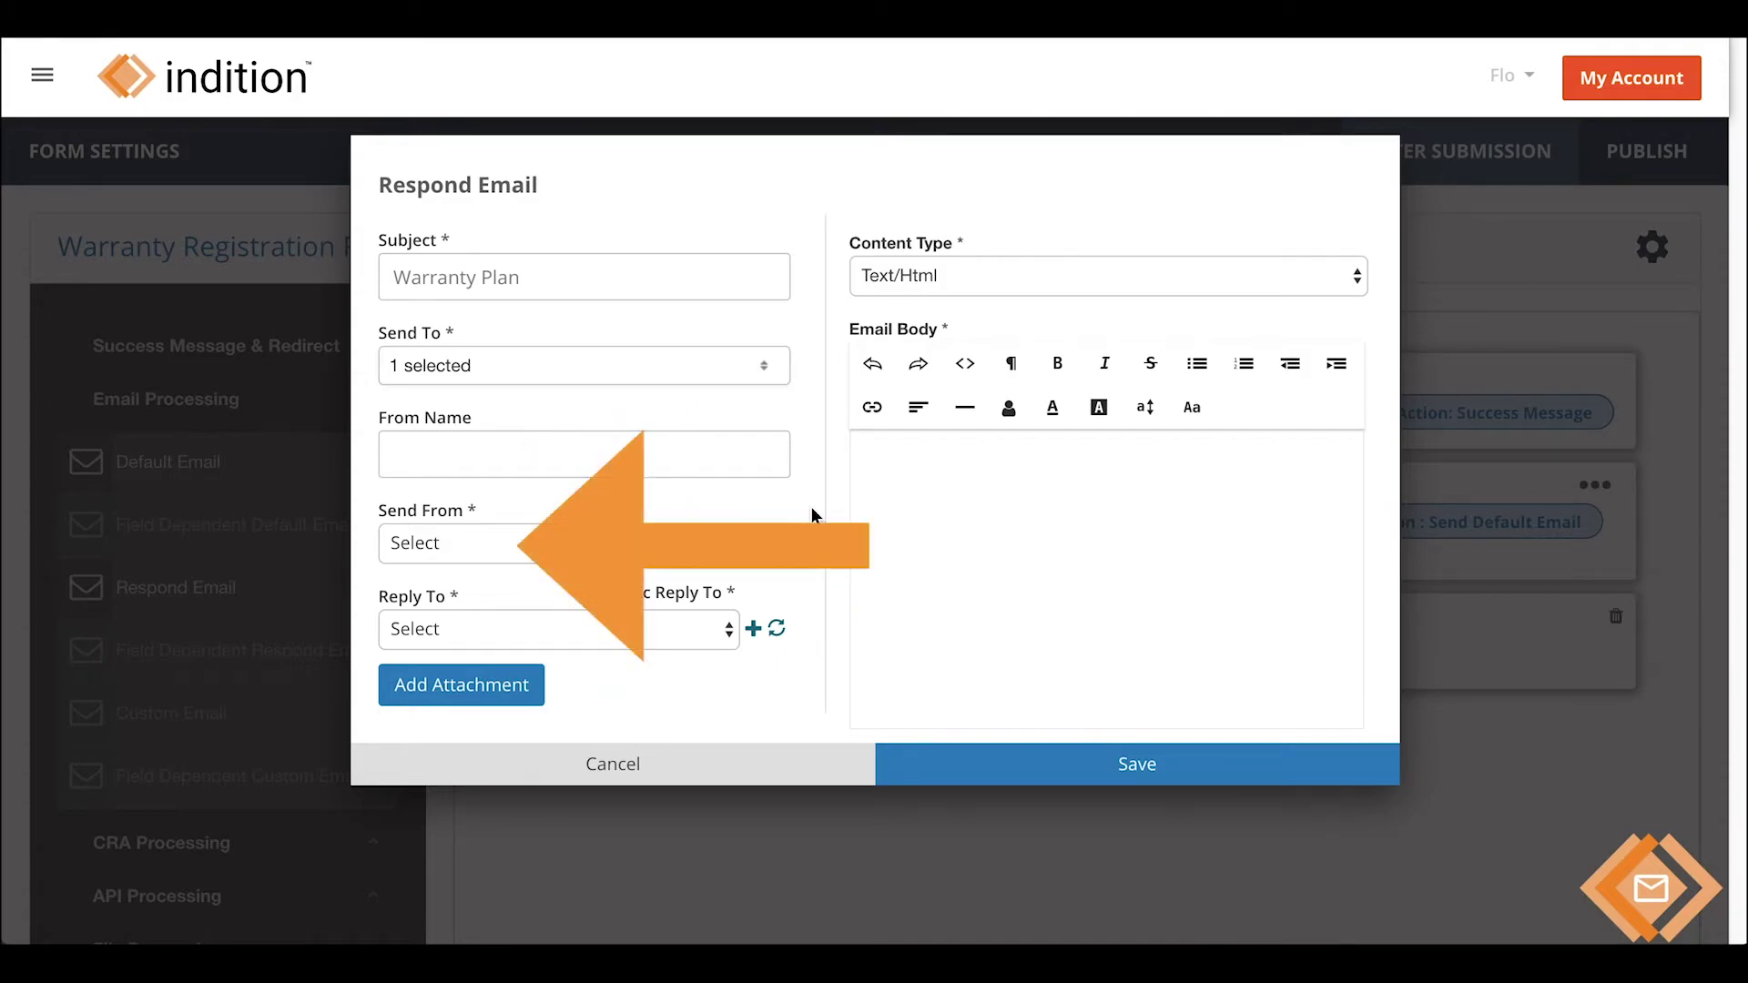
# - Enter a sender name and choose the Send From and Reply To addresses
pyautogui.click(755, 458)
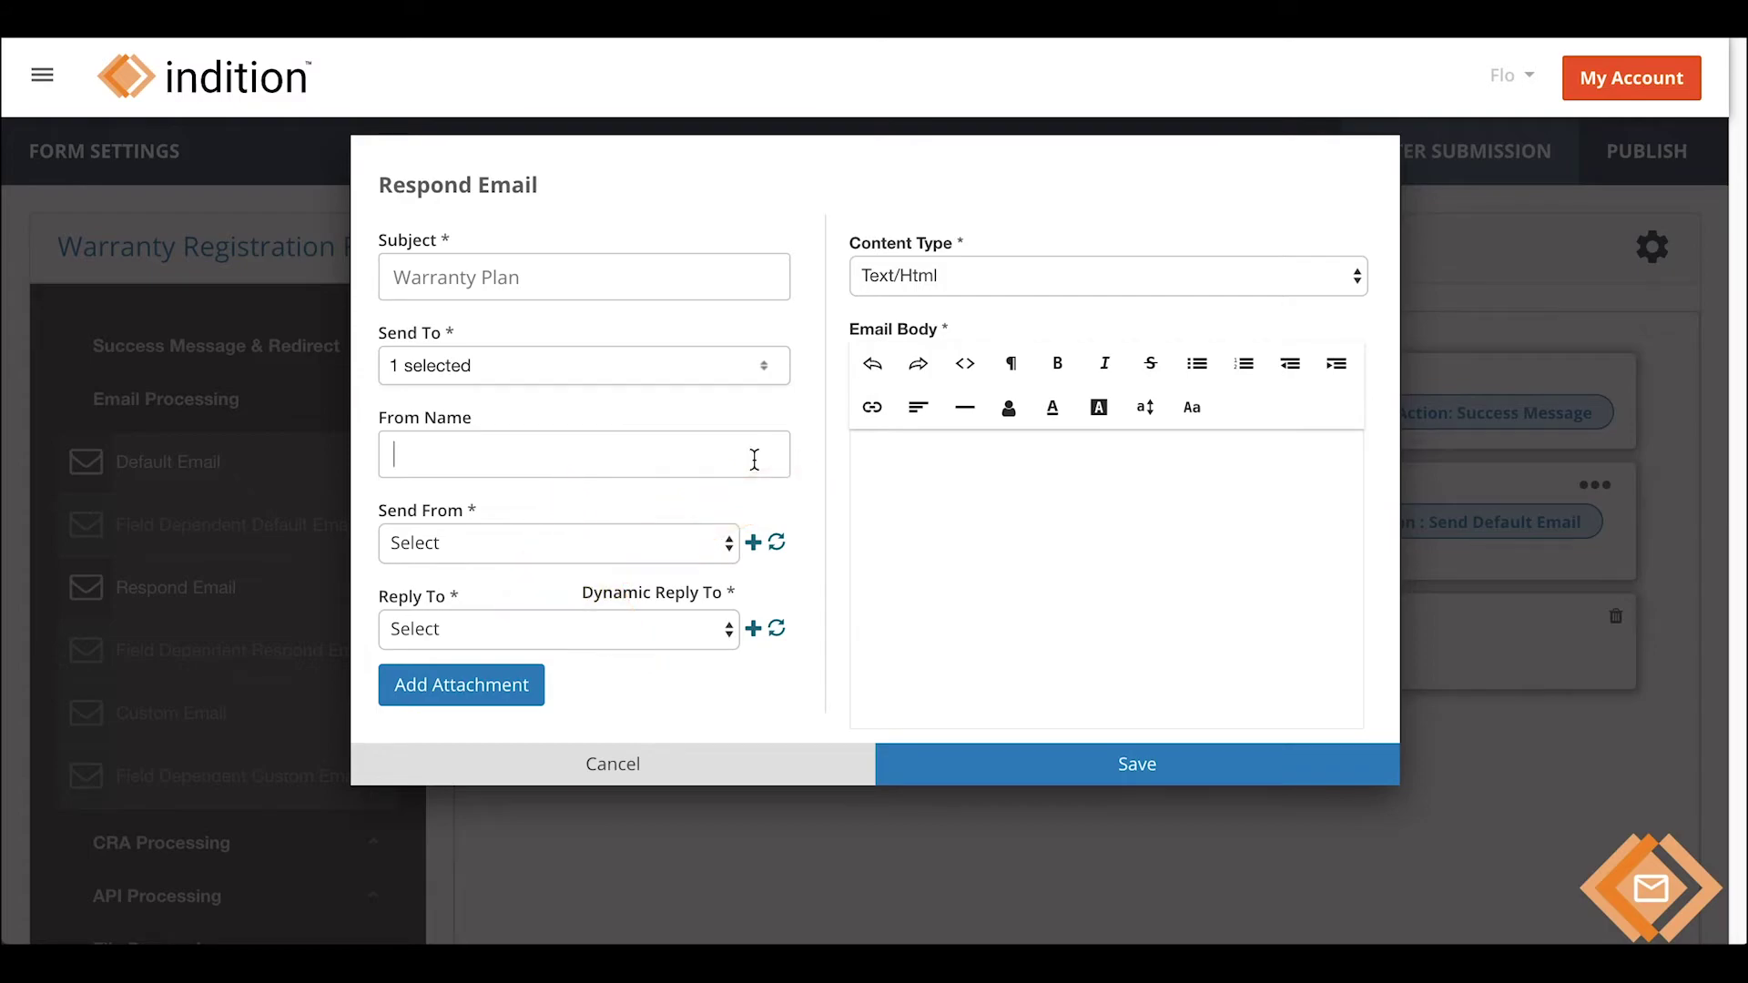
pyautogui.write('Flo')
pyautogui.click(693, 556)
pyautogui.click(641, 591)
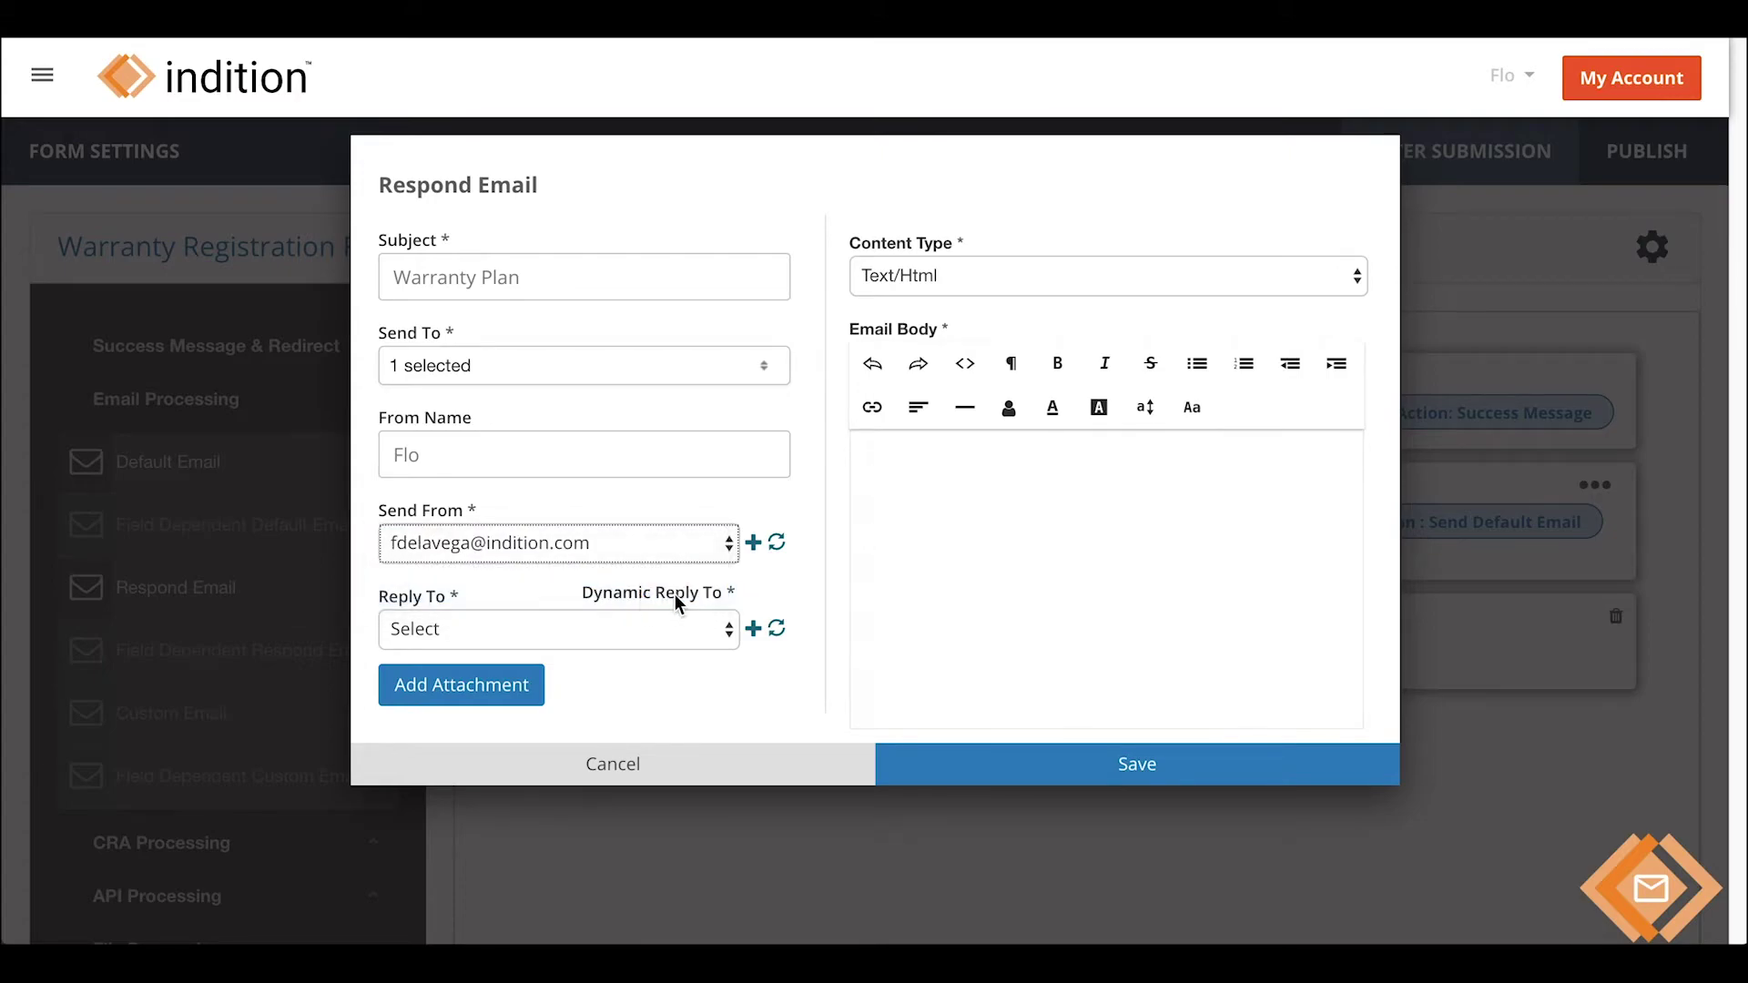
pyautogui.click(729, 635)
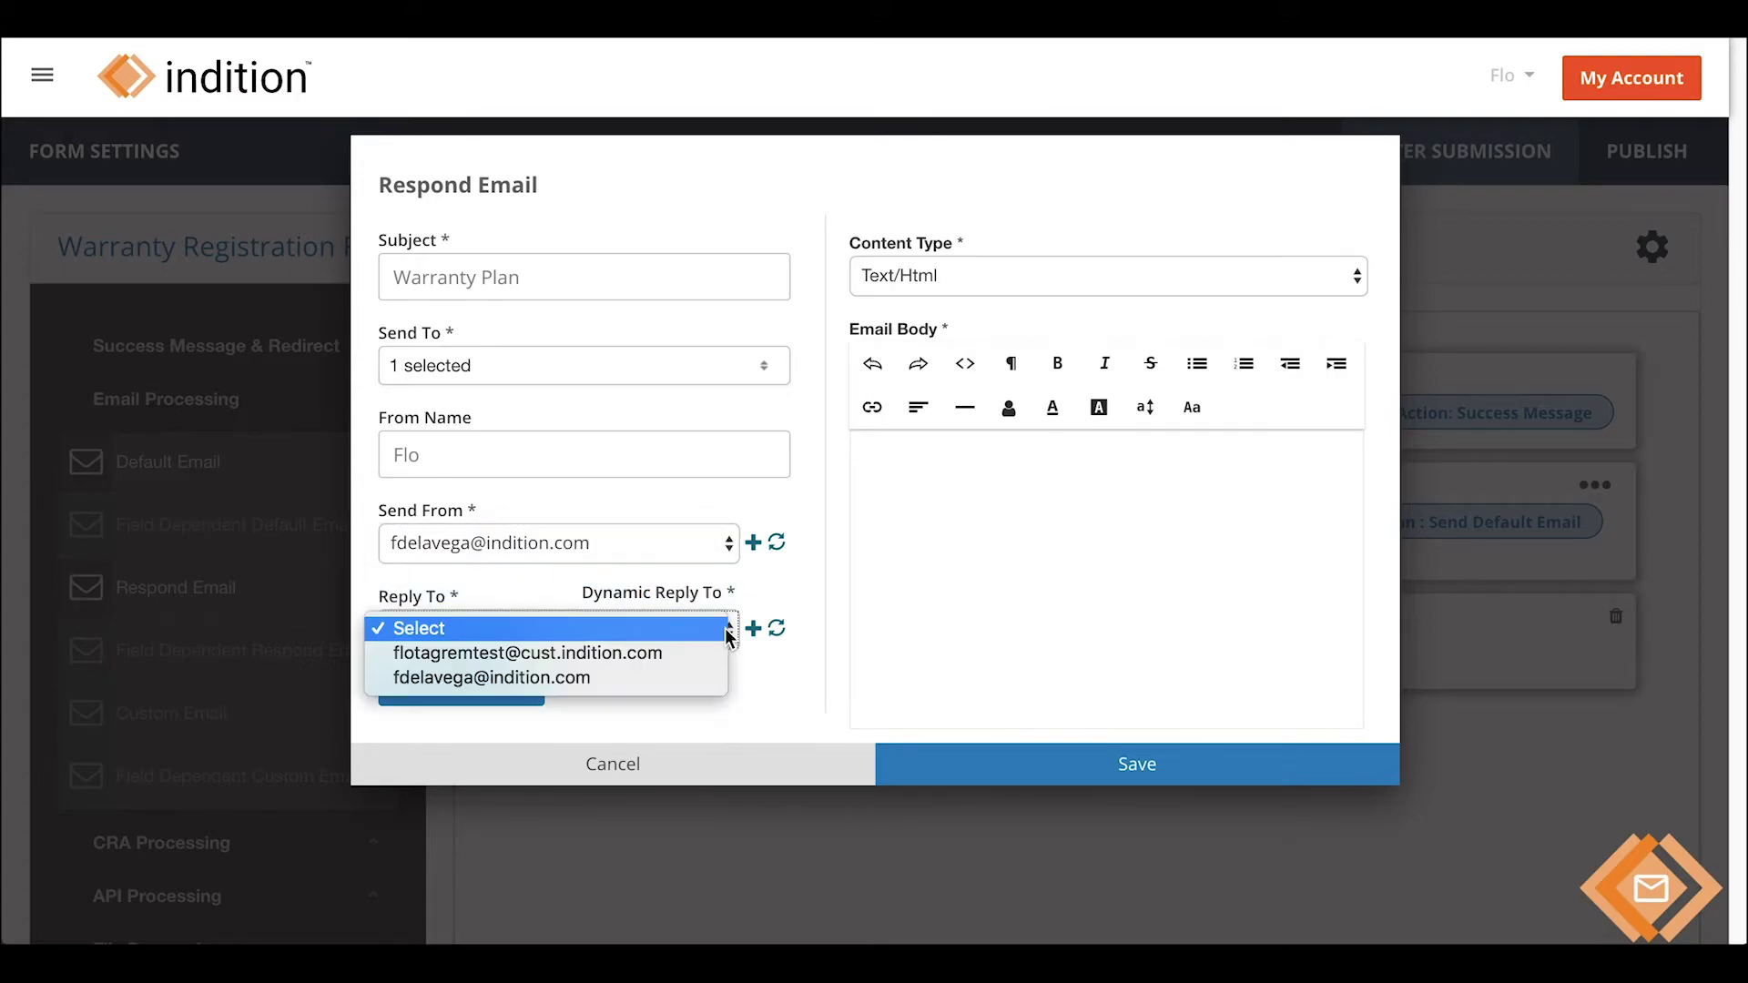
pyautogui.click(689, 680)
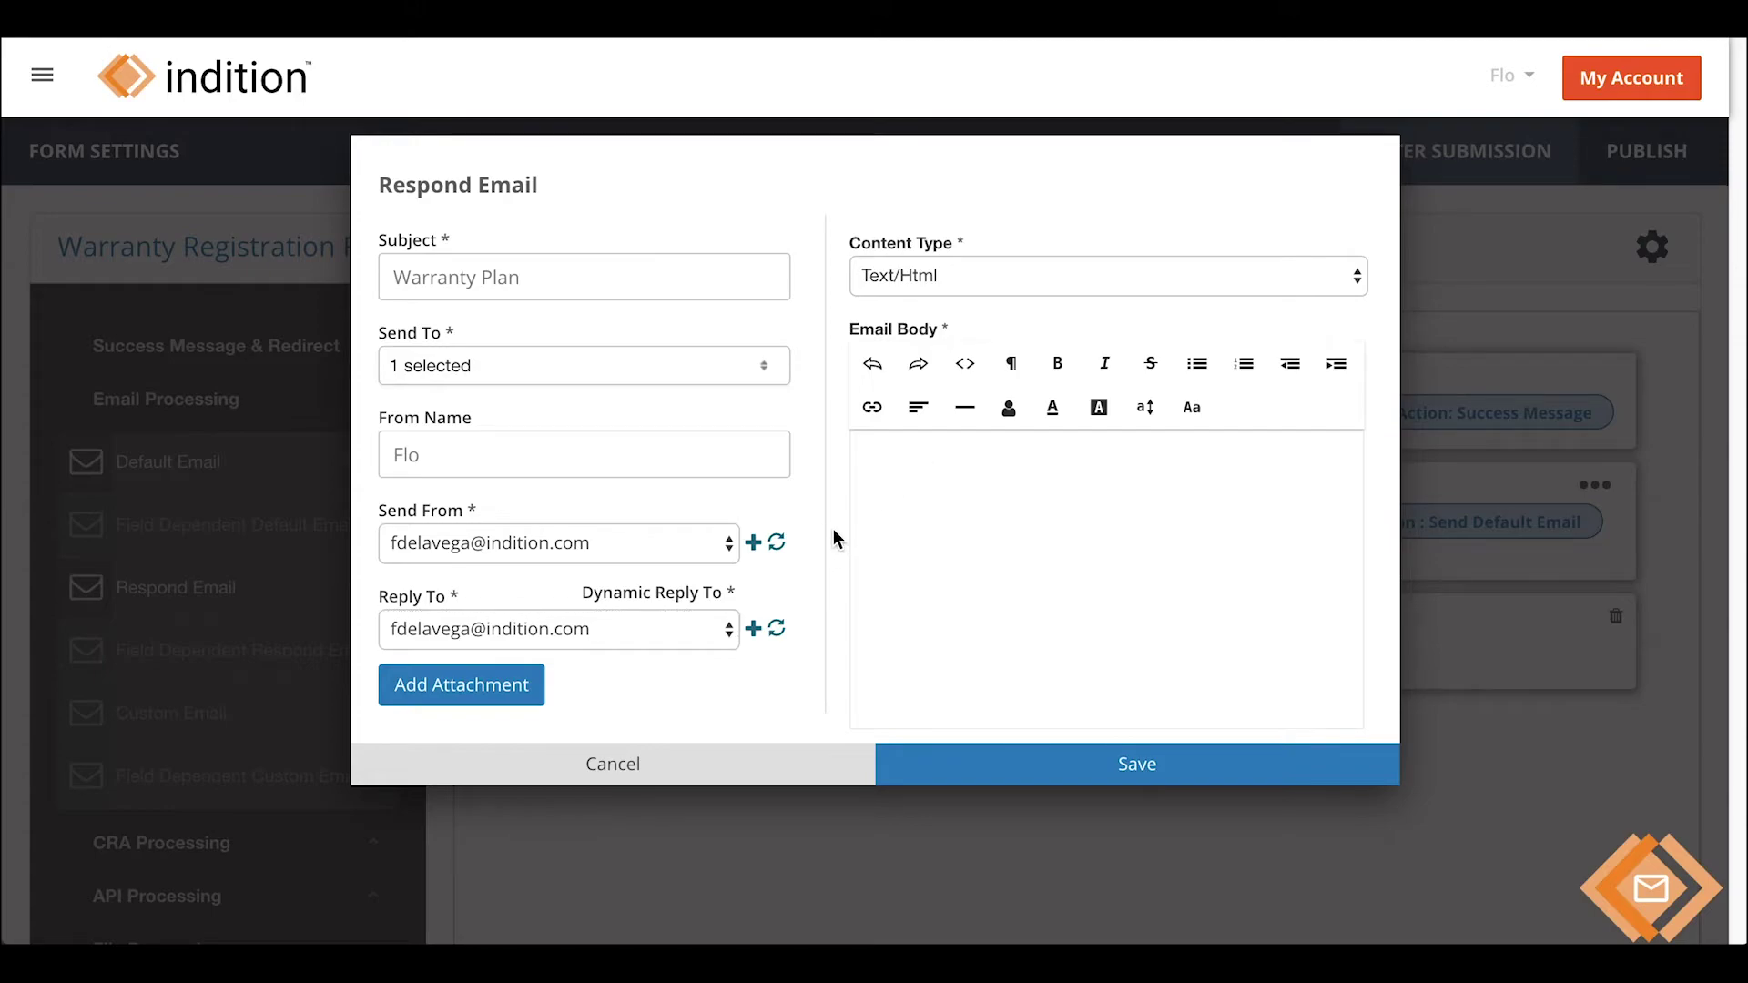
# - Write the thank-you body about the attached breakdown of covered services, then browse for an attachment
pyautogui.click(901, 472)
pyautogui.write('Thank you very much for signing up to our warran')
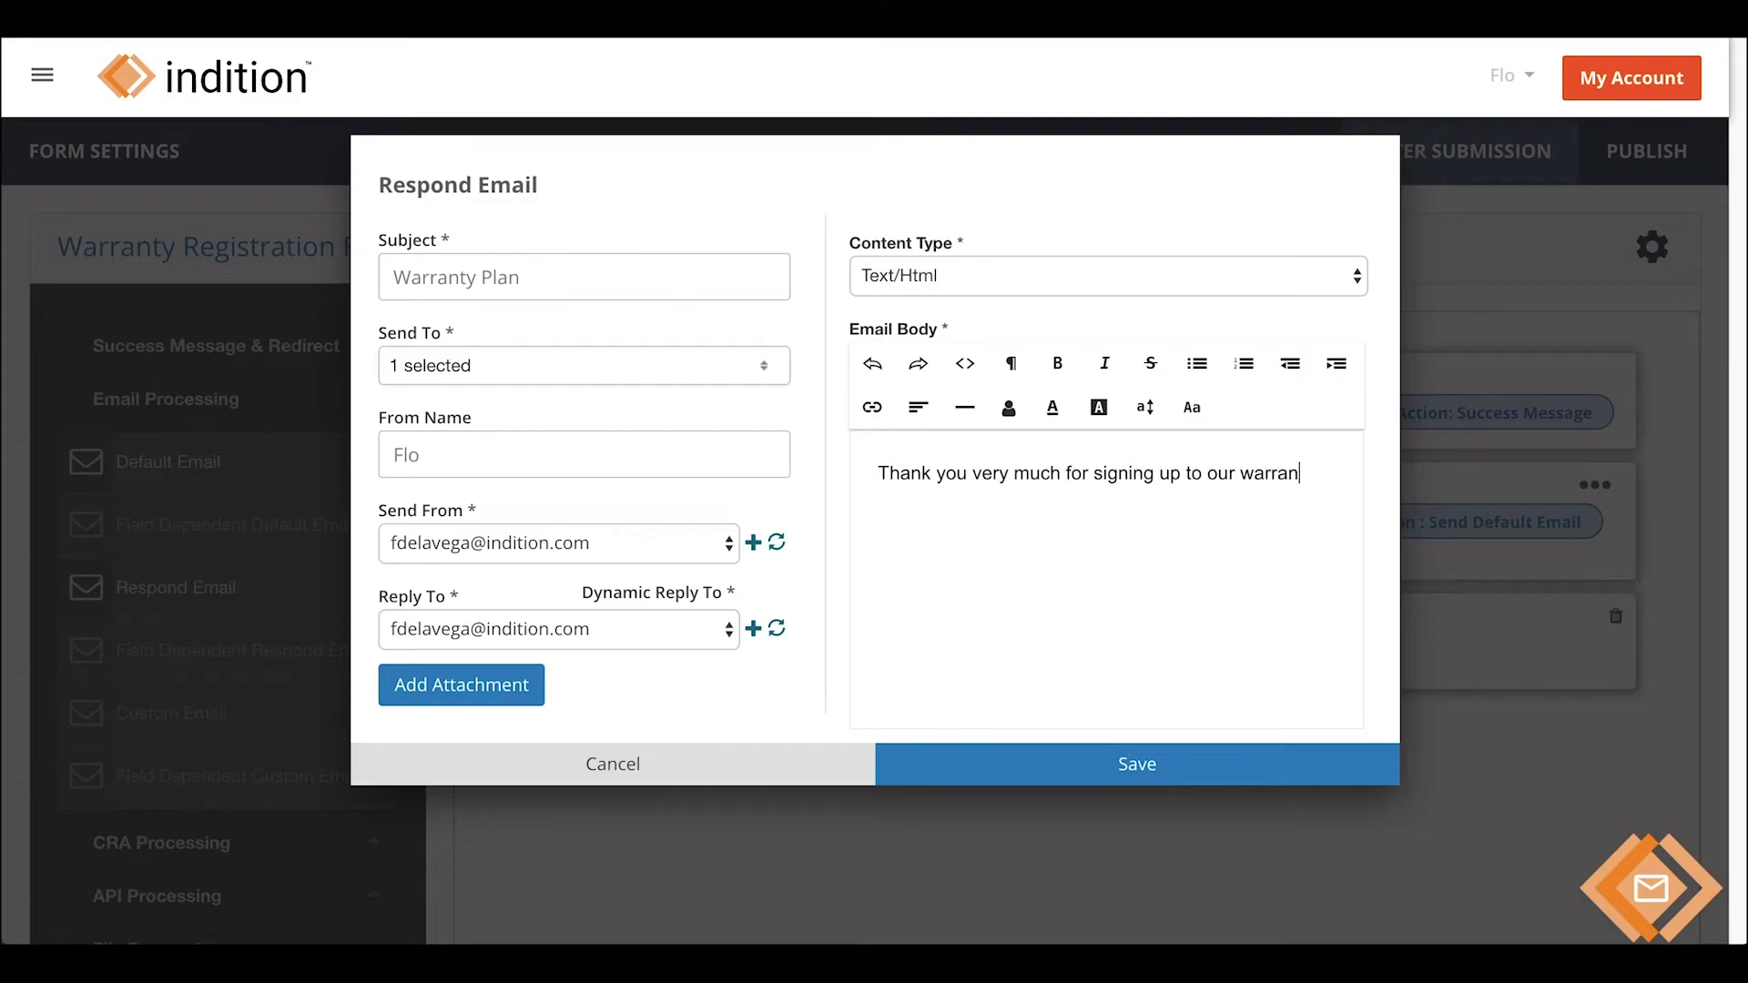
pyautogui.write('ty plan. You will find a brea')
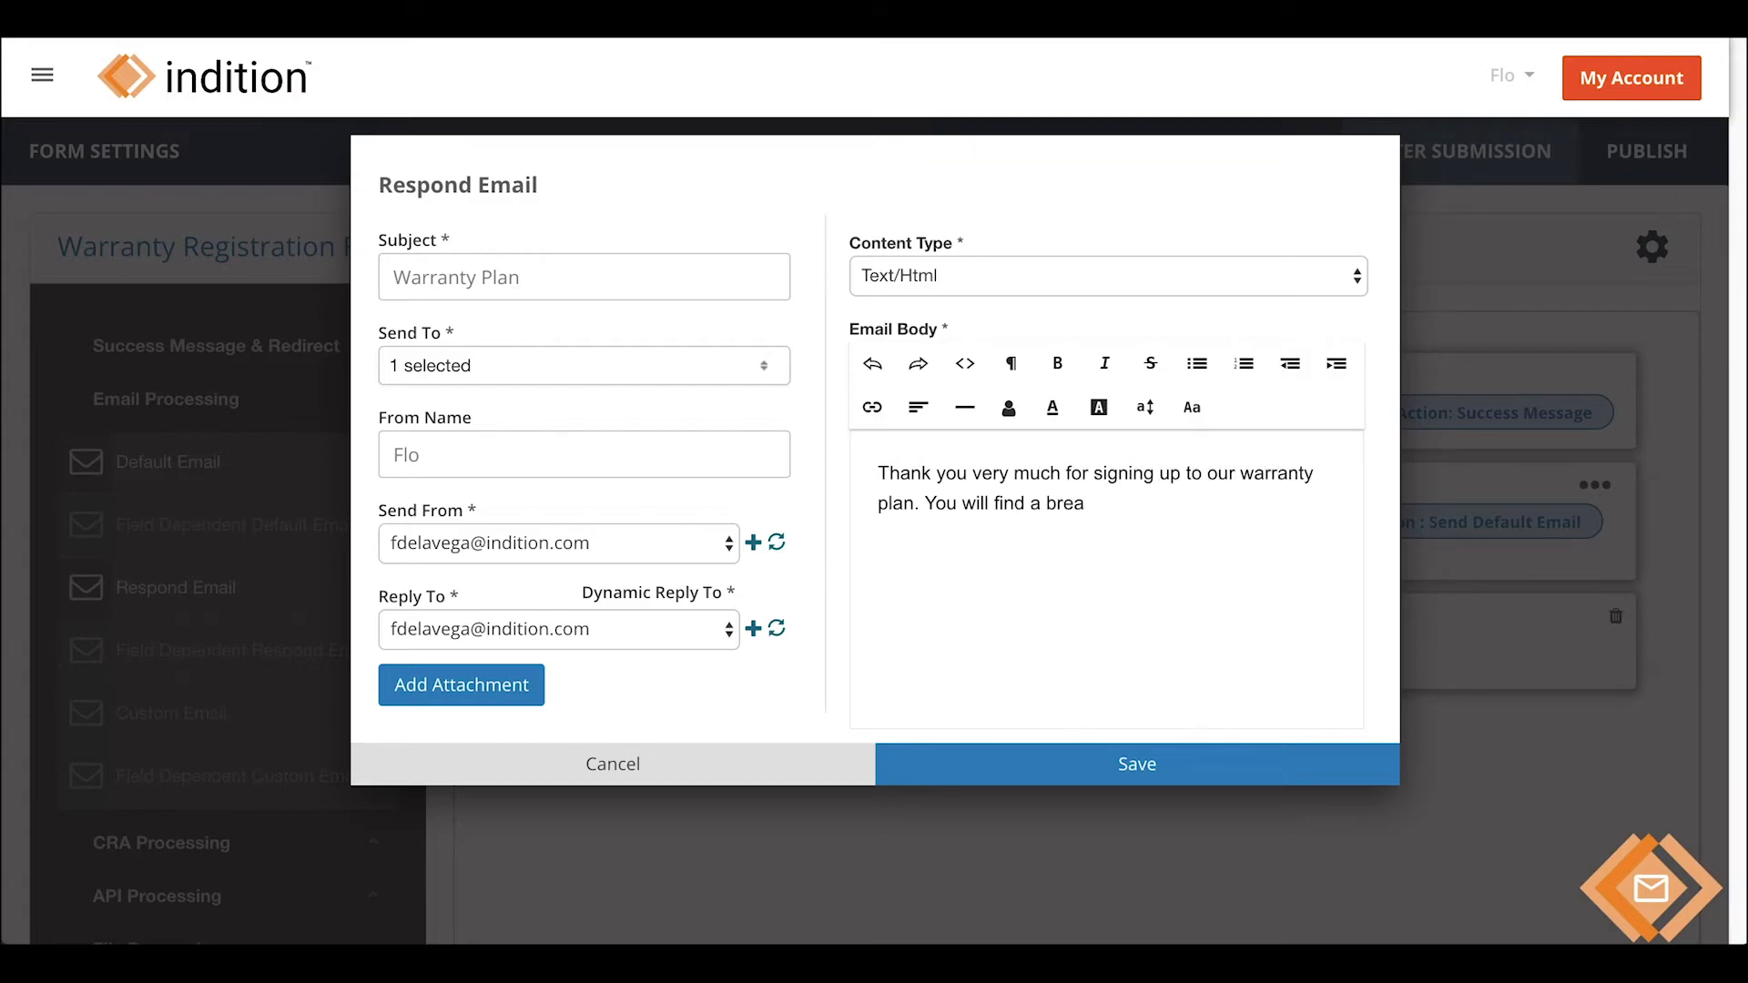
pyautogui.write('kdown of the plan attached with the')
pyautogui.press('BackSpace')
pyautogui.press('BackSpace')
pyautogui.press('BackSpace')
pyautogui.write('what ')
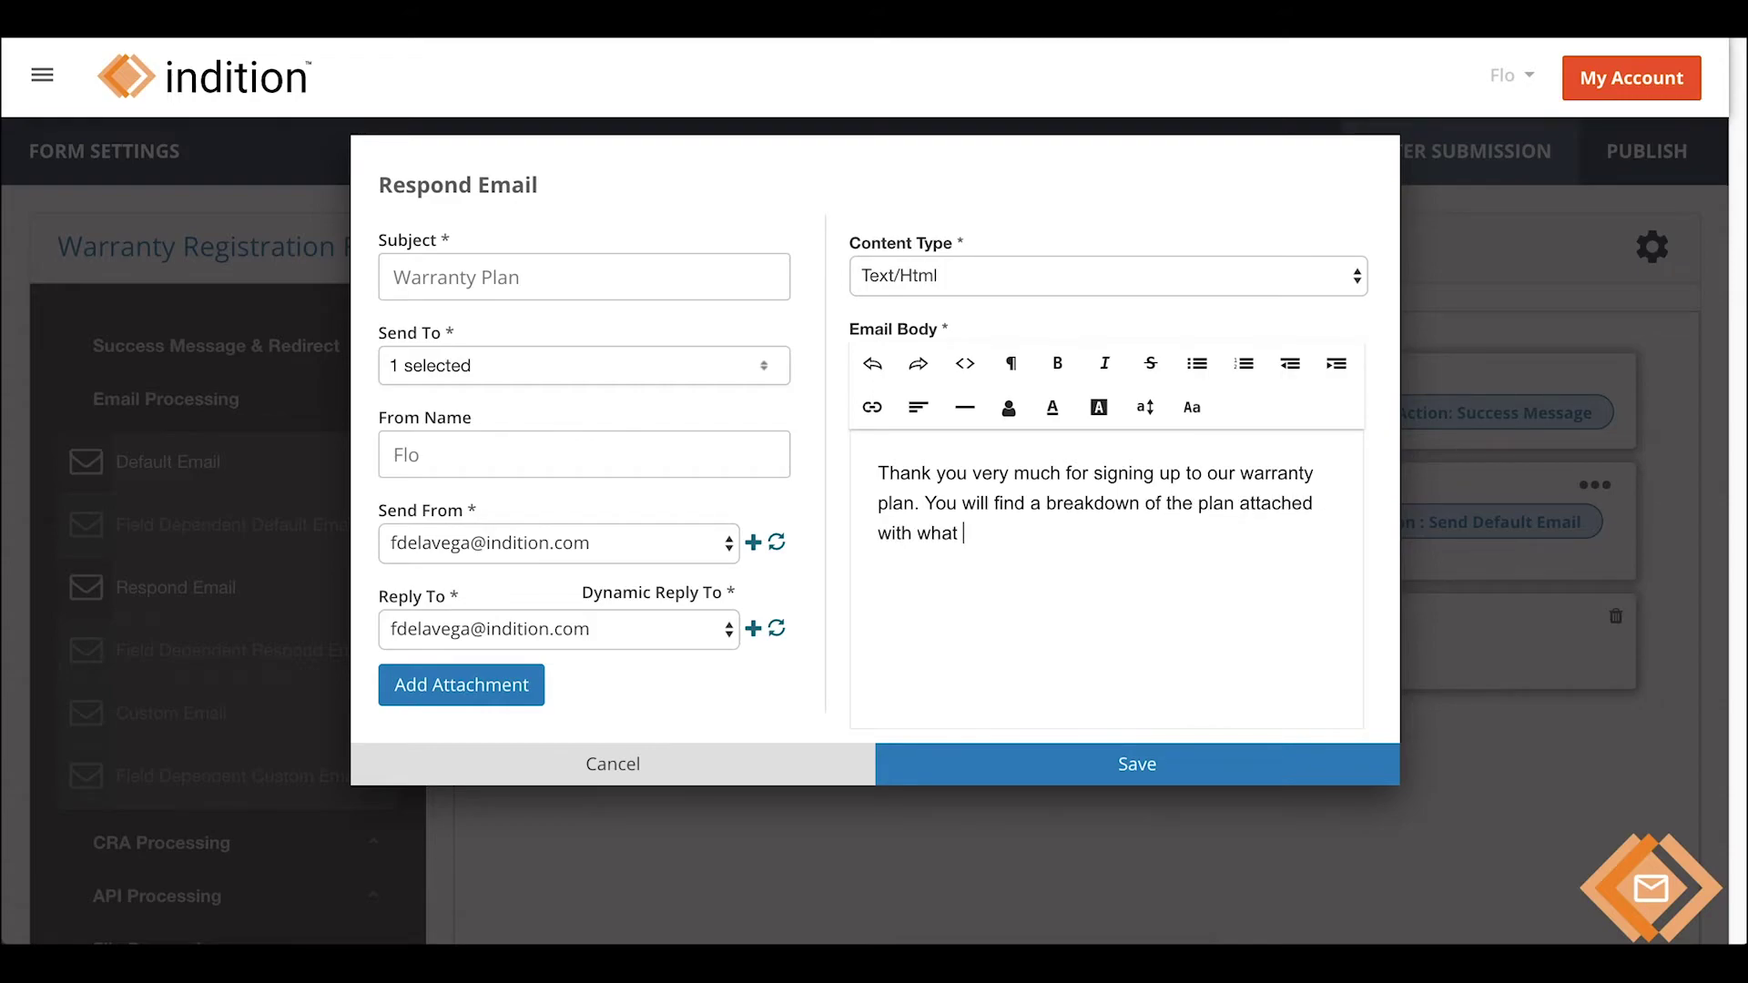
pyautogui.write('services are covered in your plan.')
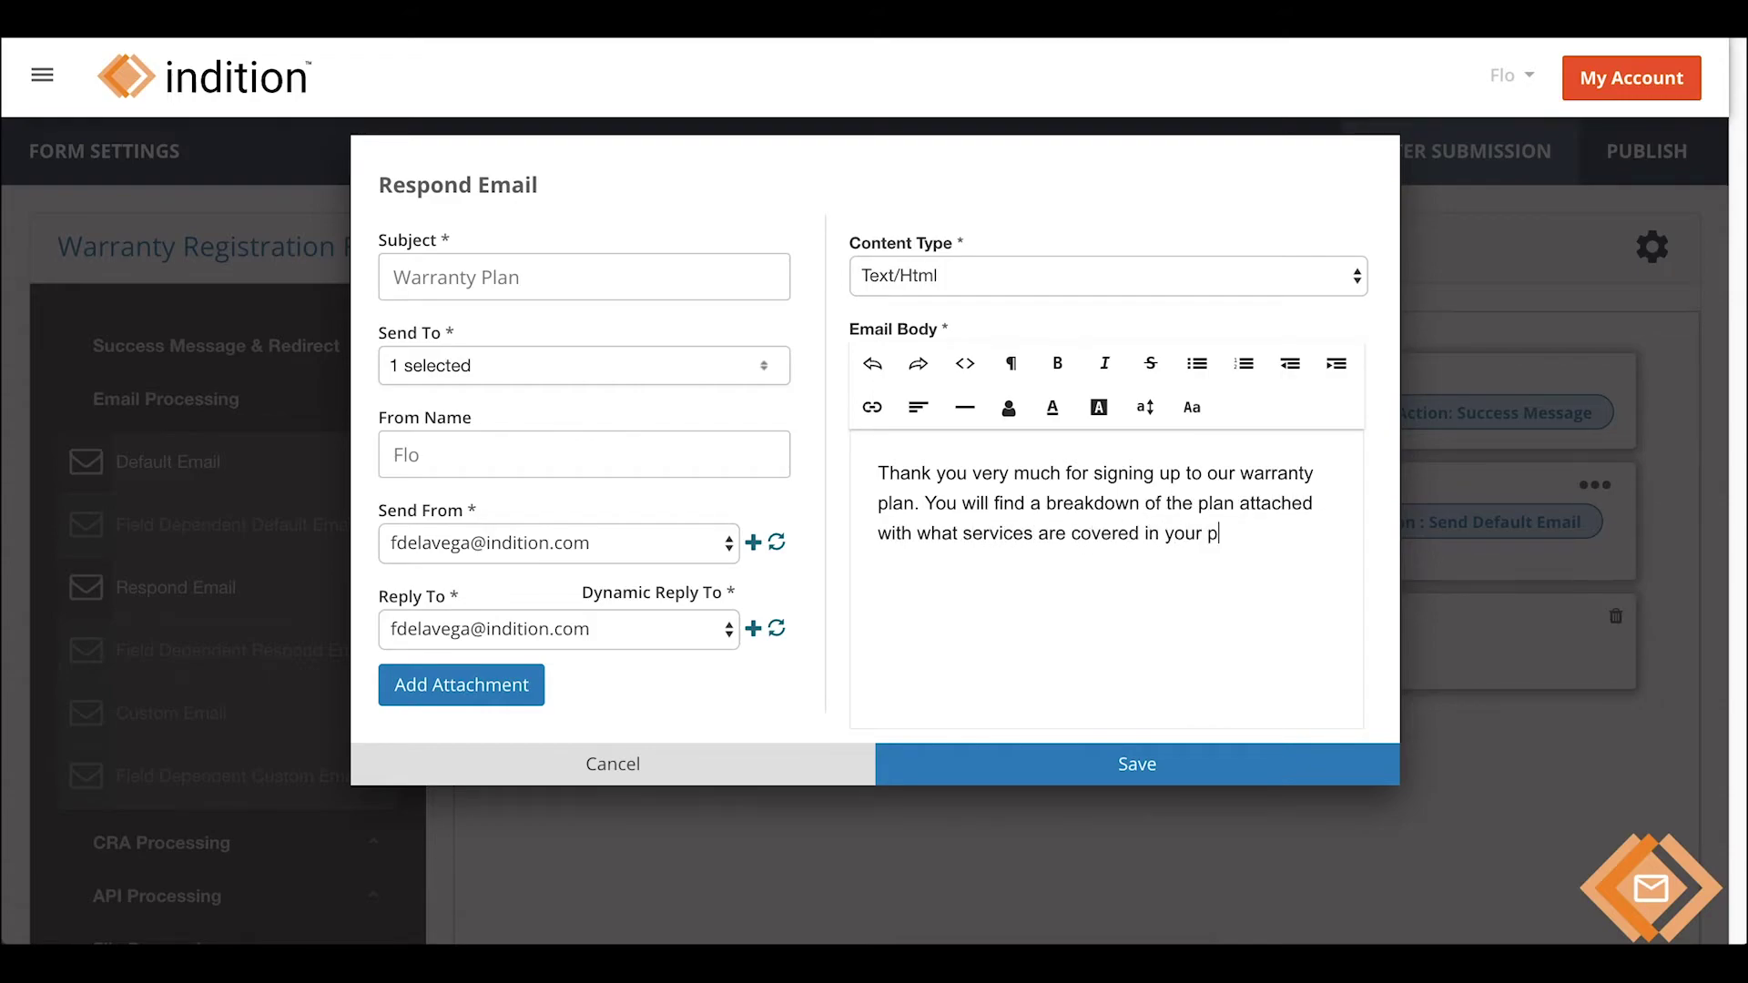
pyautogui.click(493, 697)
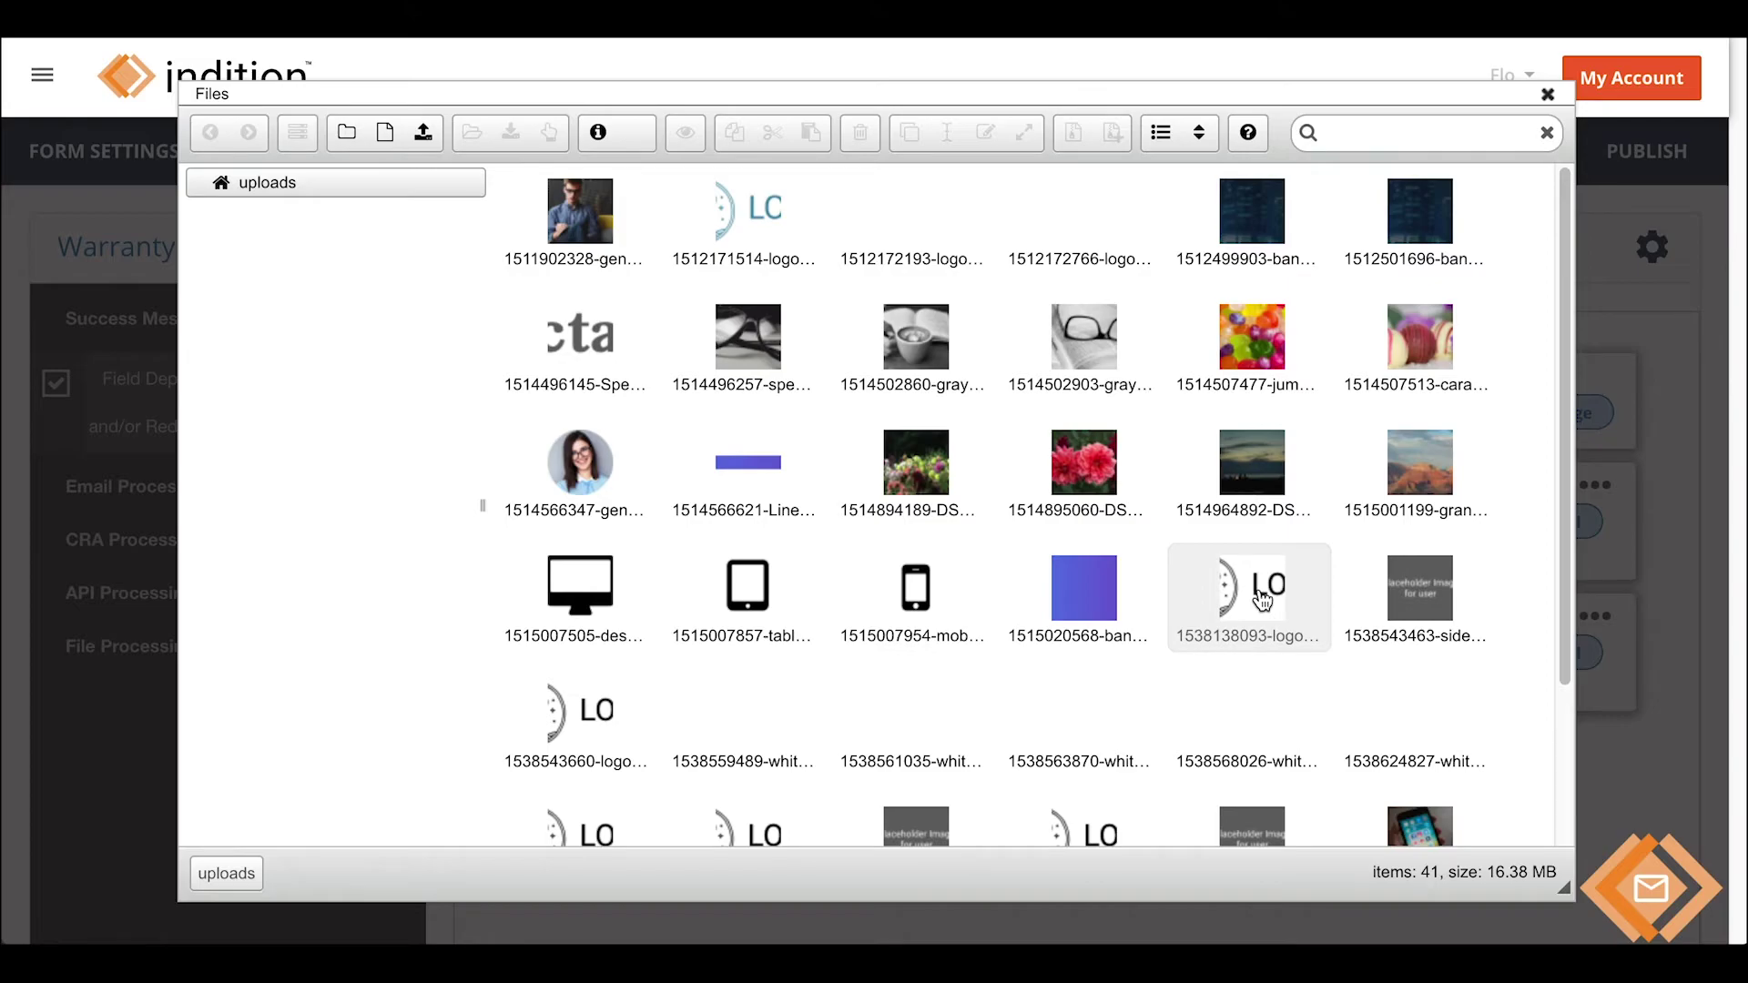
pyautogui.scroll(-3, 1238, 738)
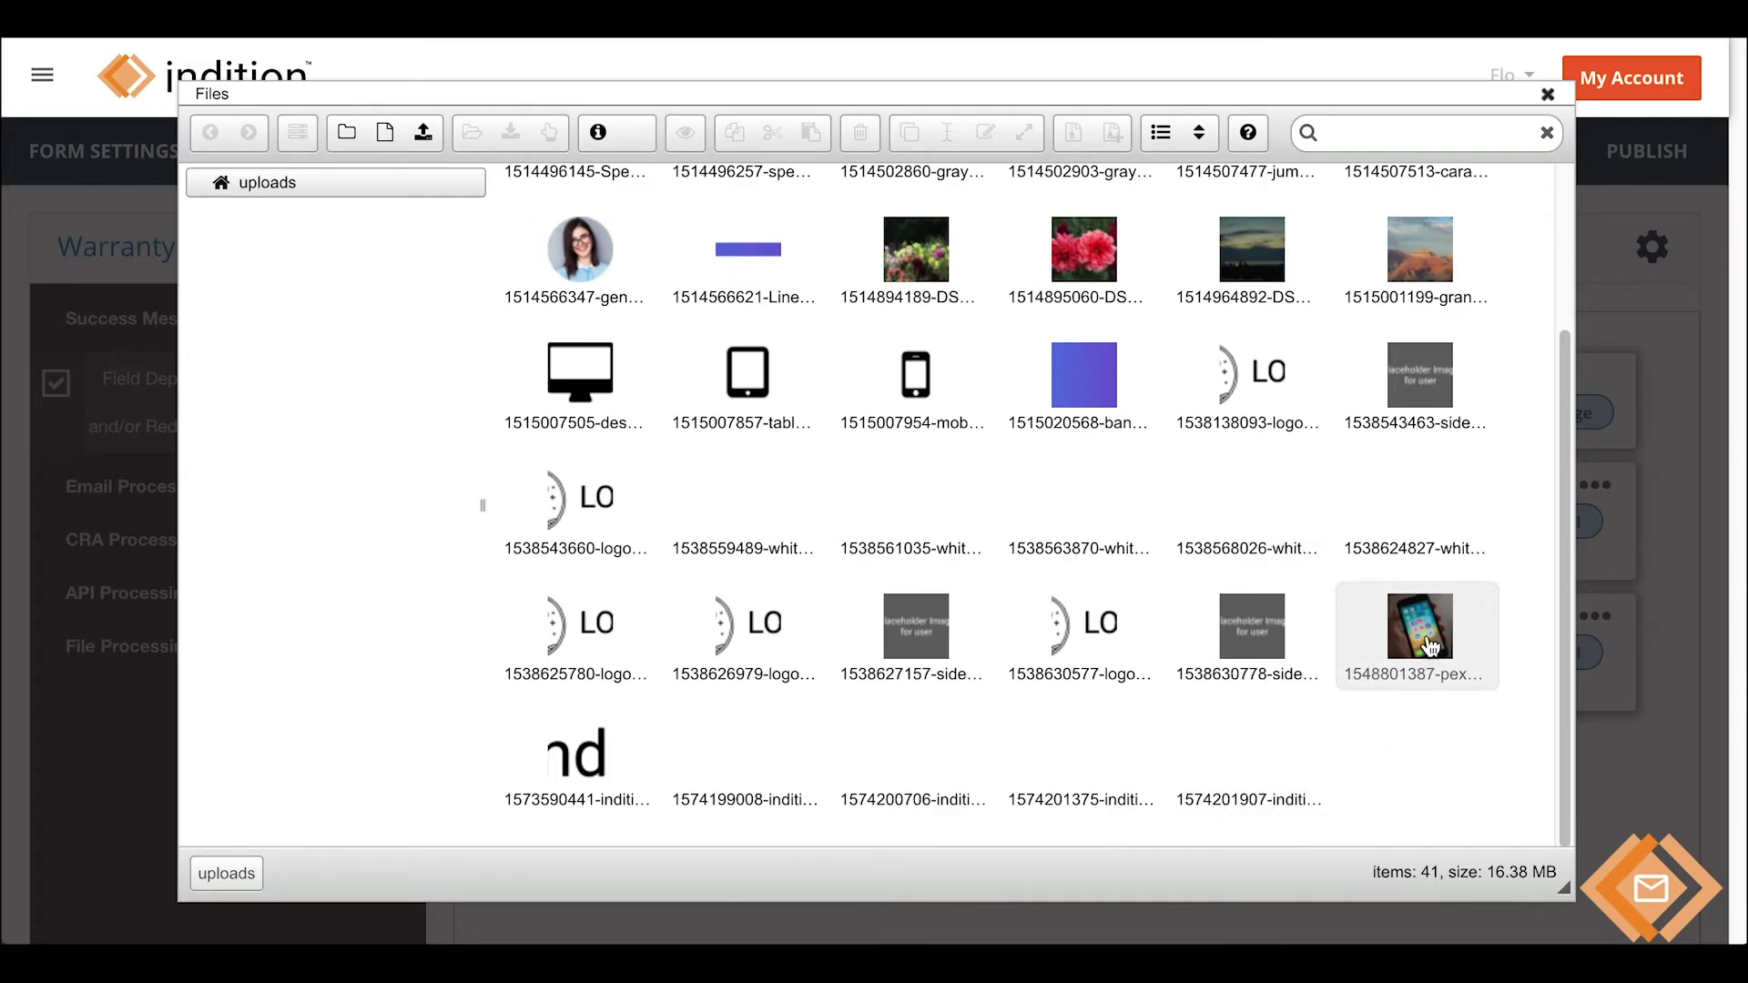
pyautogui.doubleClick(1429, 647)
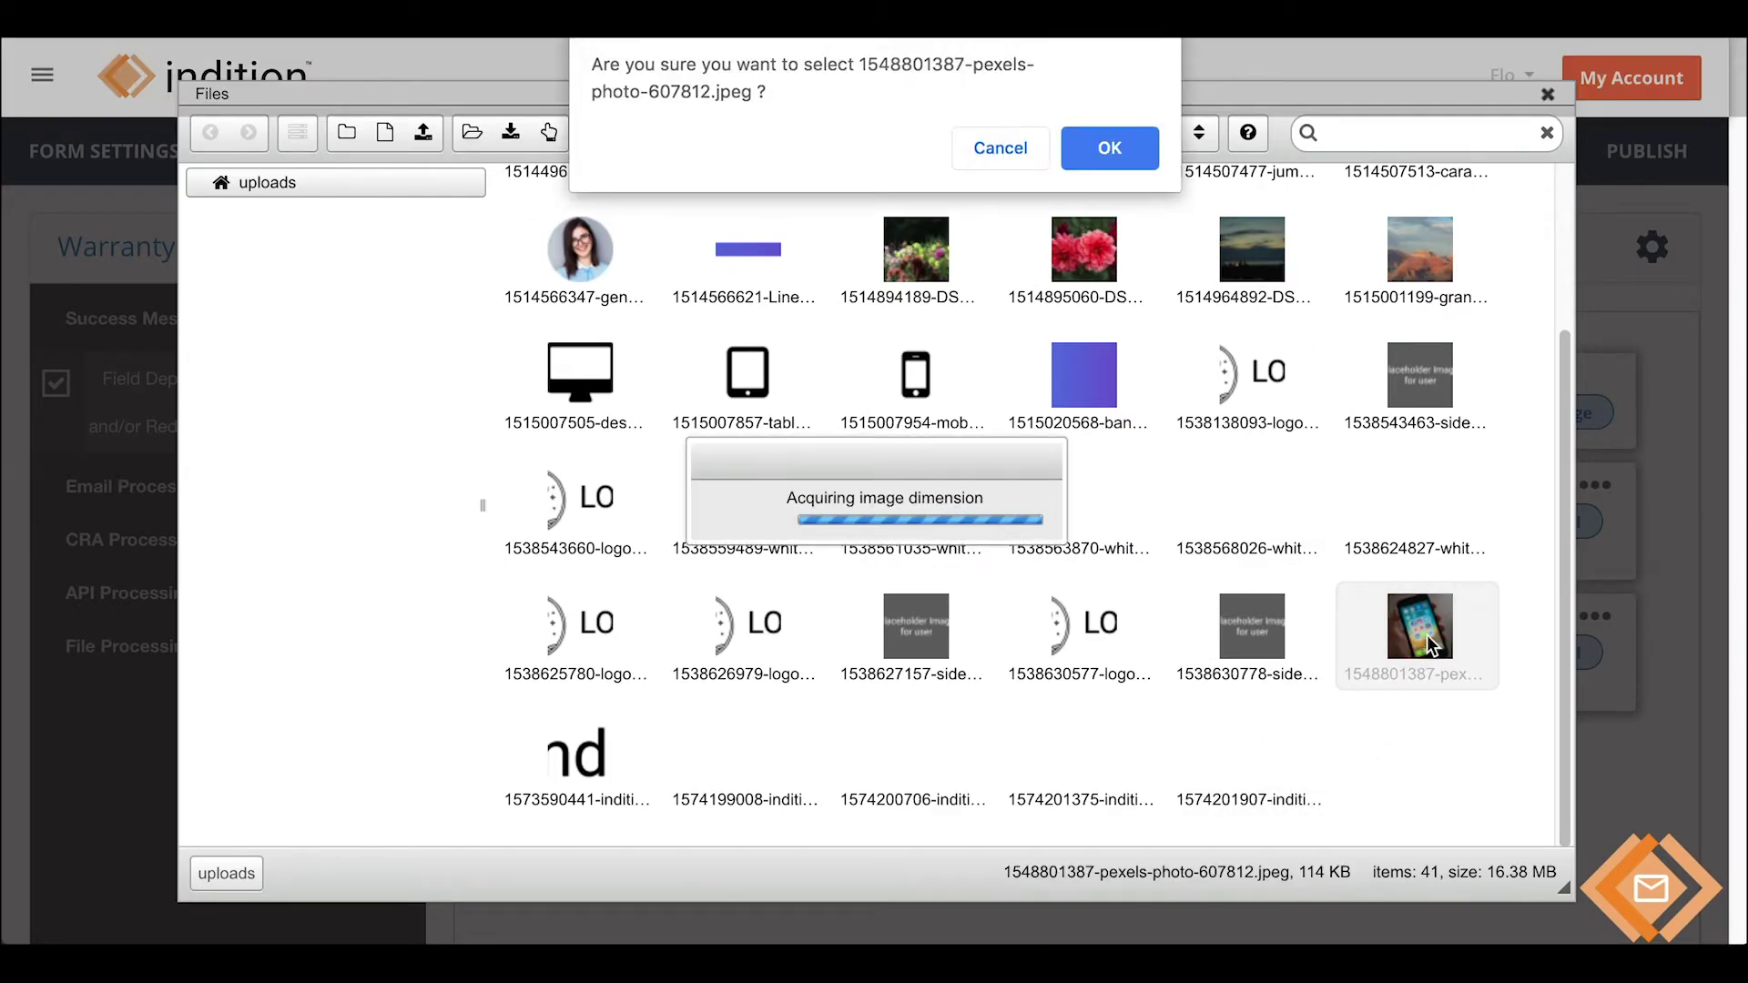
pyautogui.click(1111, 147)
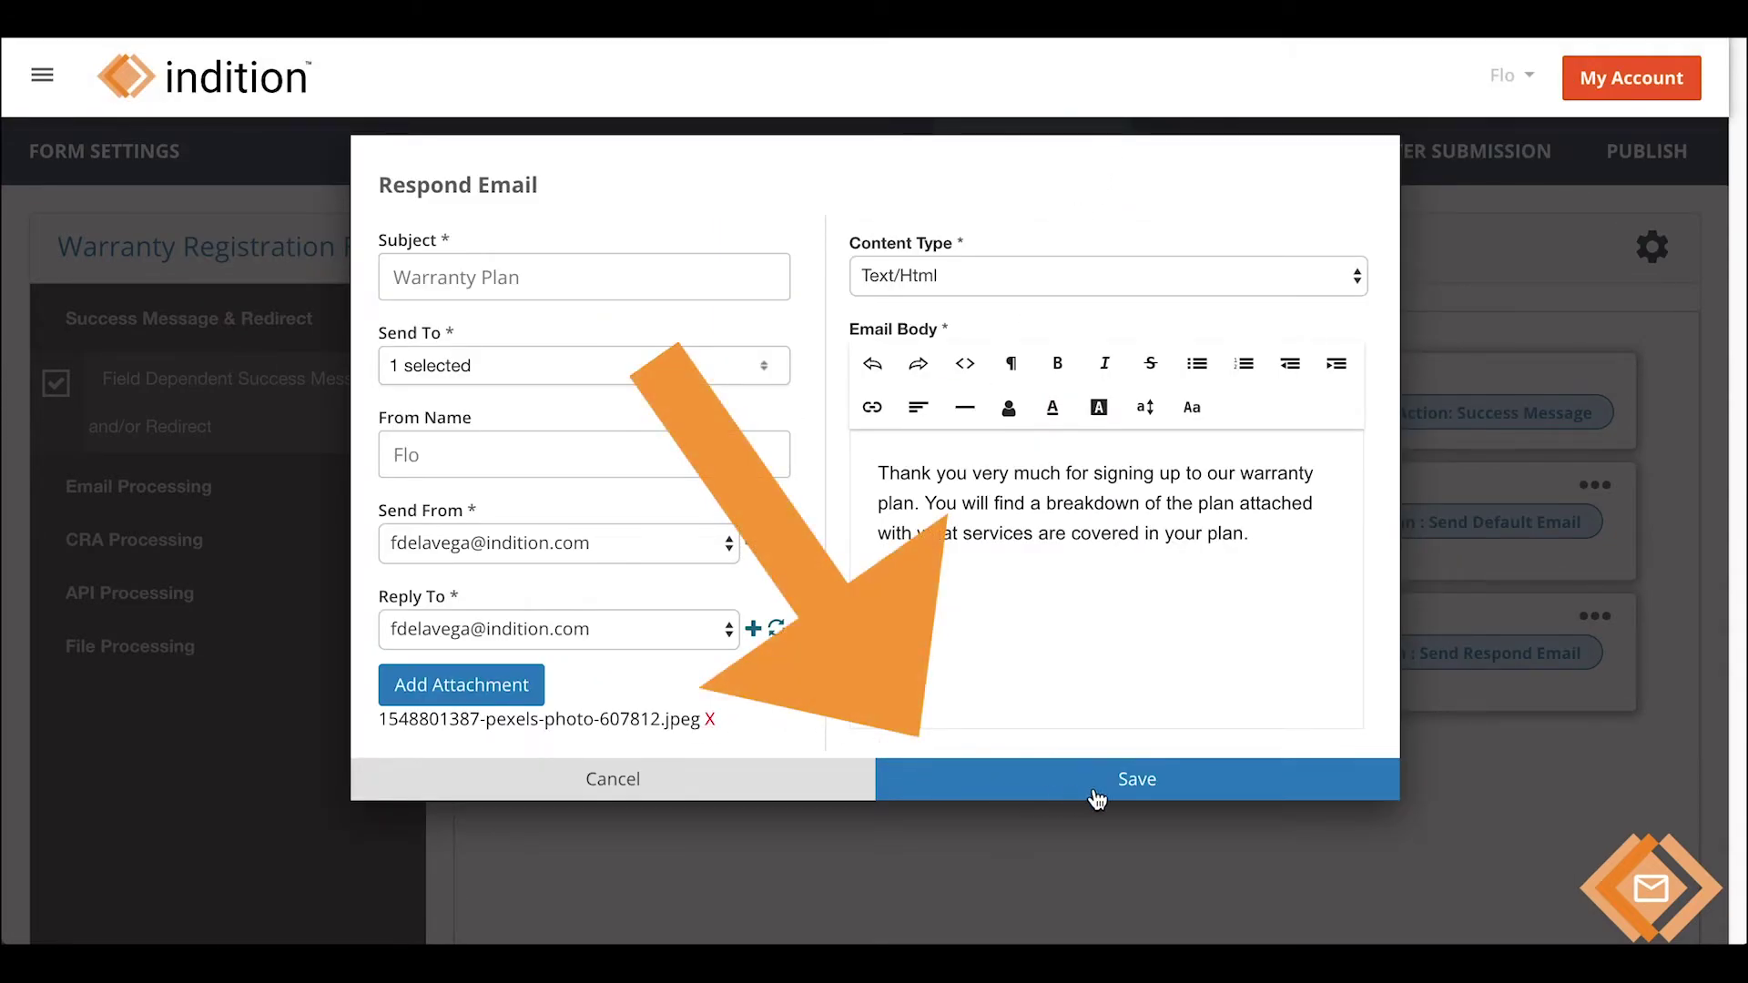
pyautogui.click(1137, 784)
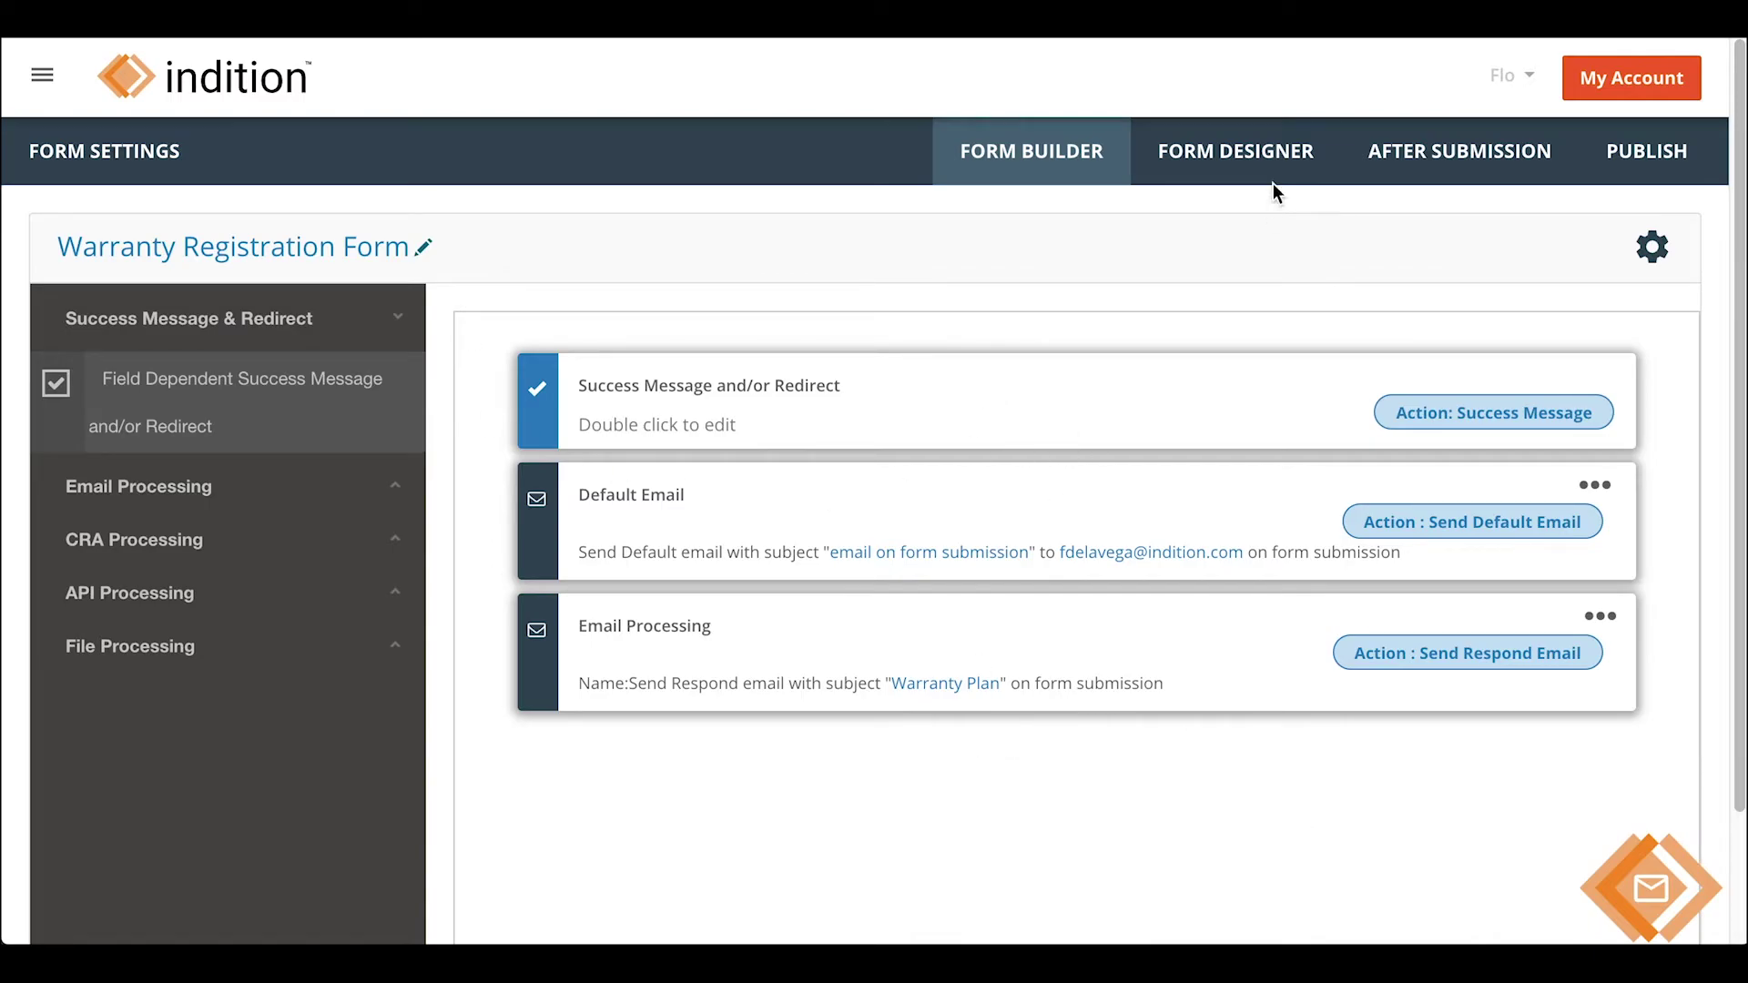
pyautogui.click(1646, 151)
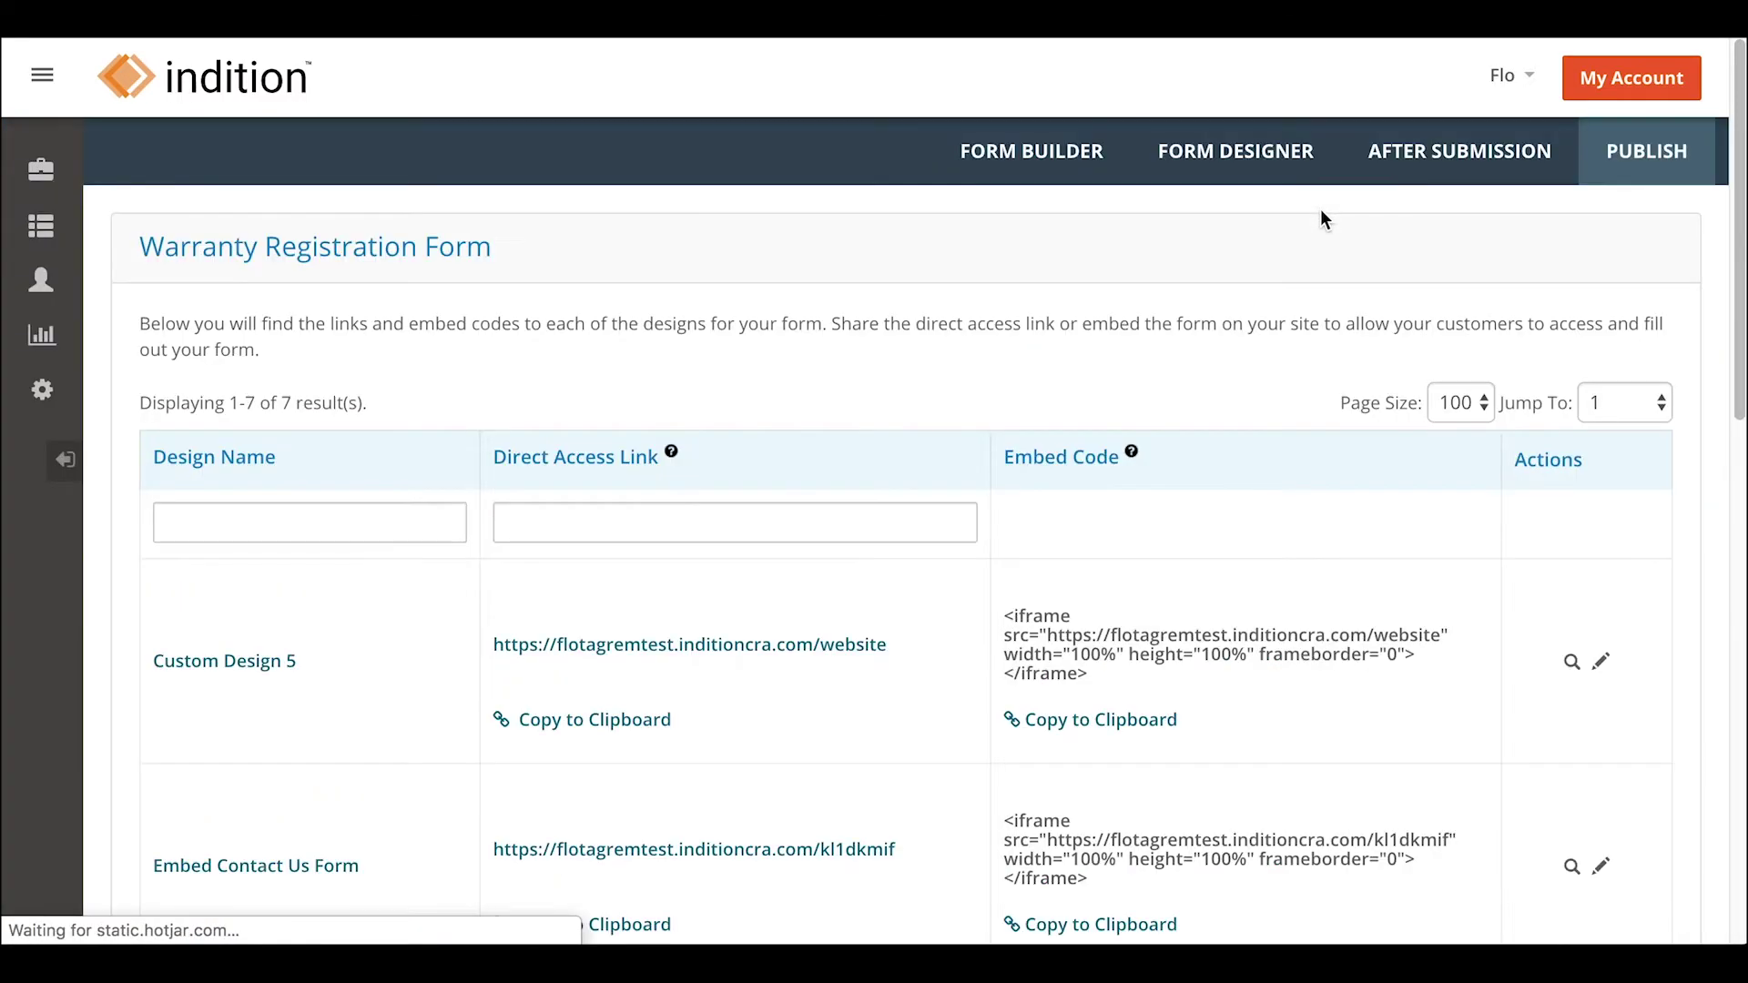
# - Copy the Custom Design 5 link and fill in a test first name, last name, email and phone
pyautogui.click(594, 719)
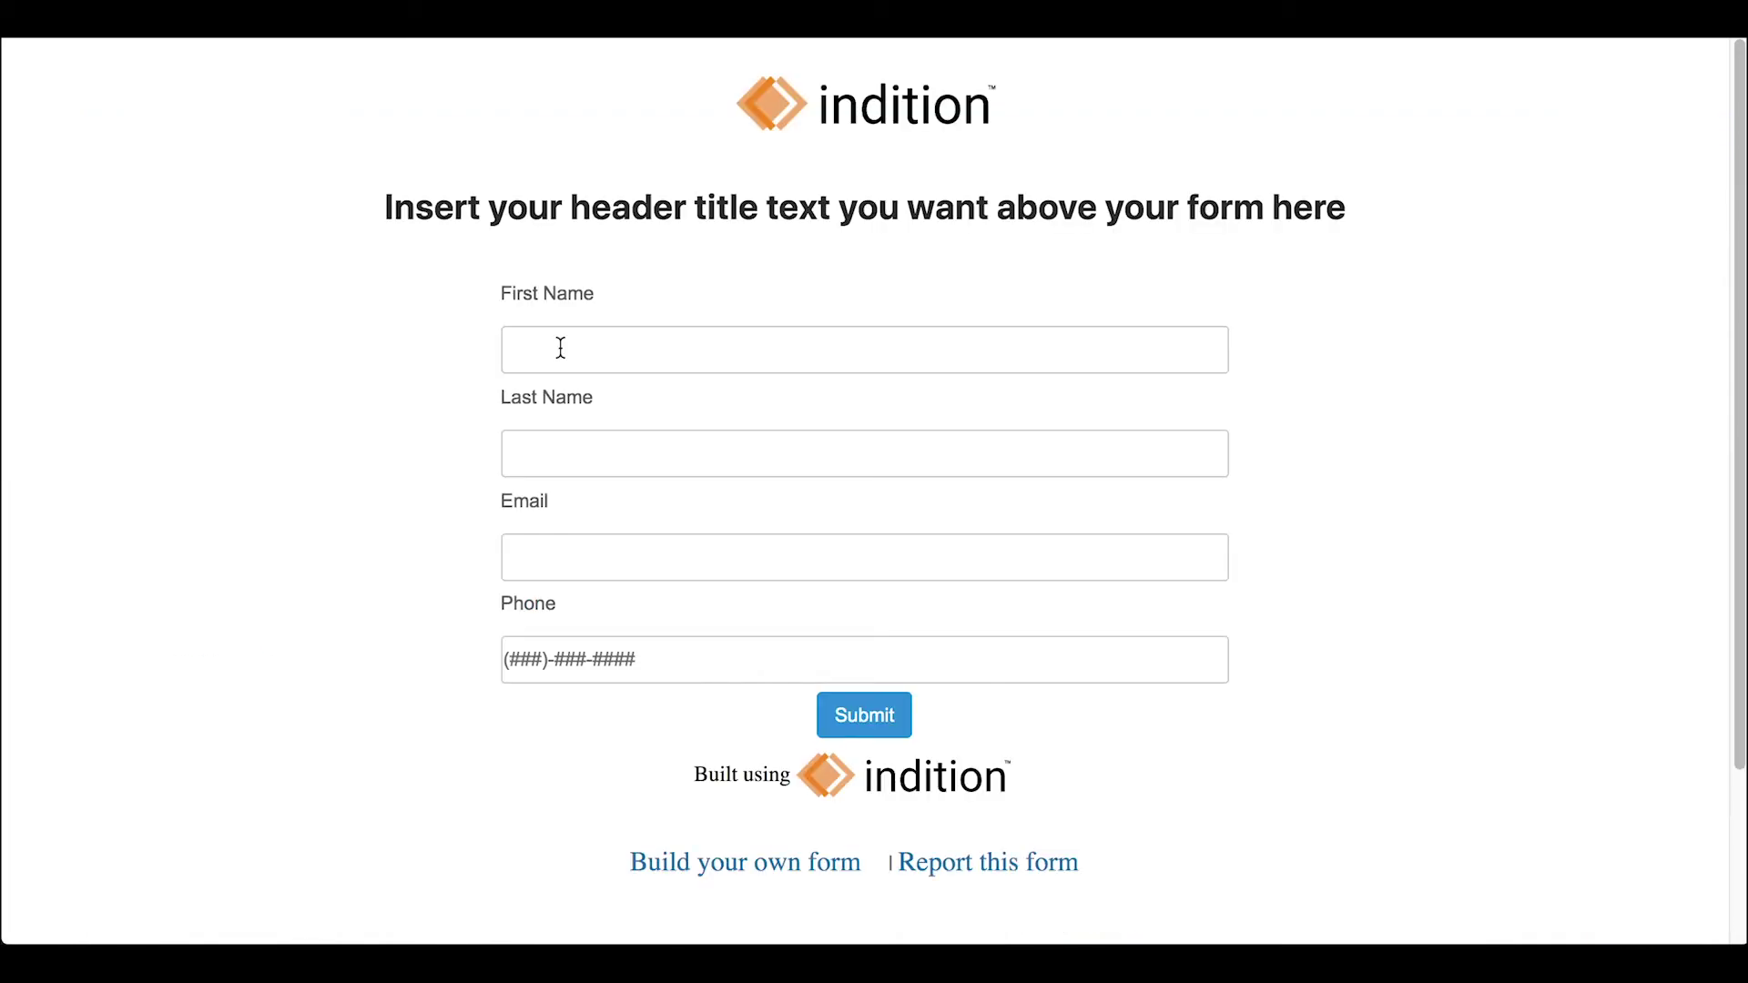
pyautogui.click(561, 348)
pyautogui.write('Flo')
pyautogui.press('Tab')
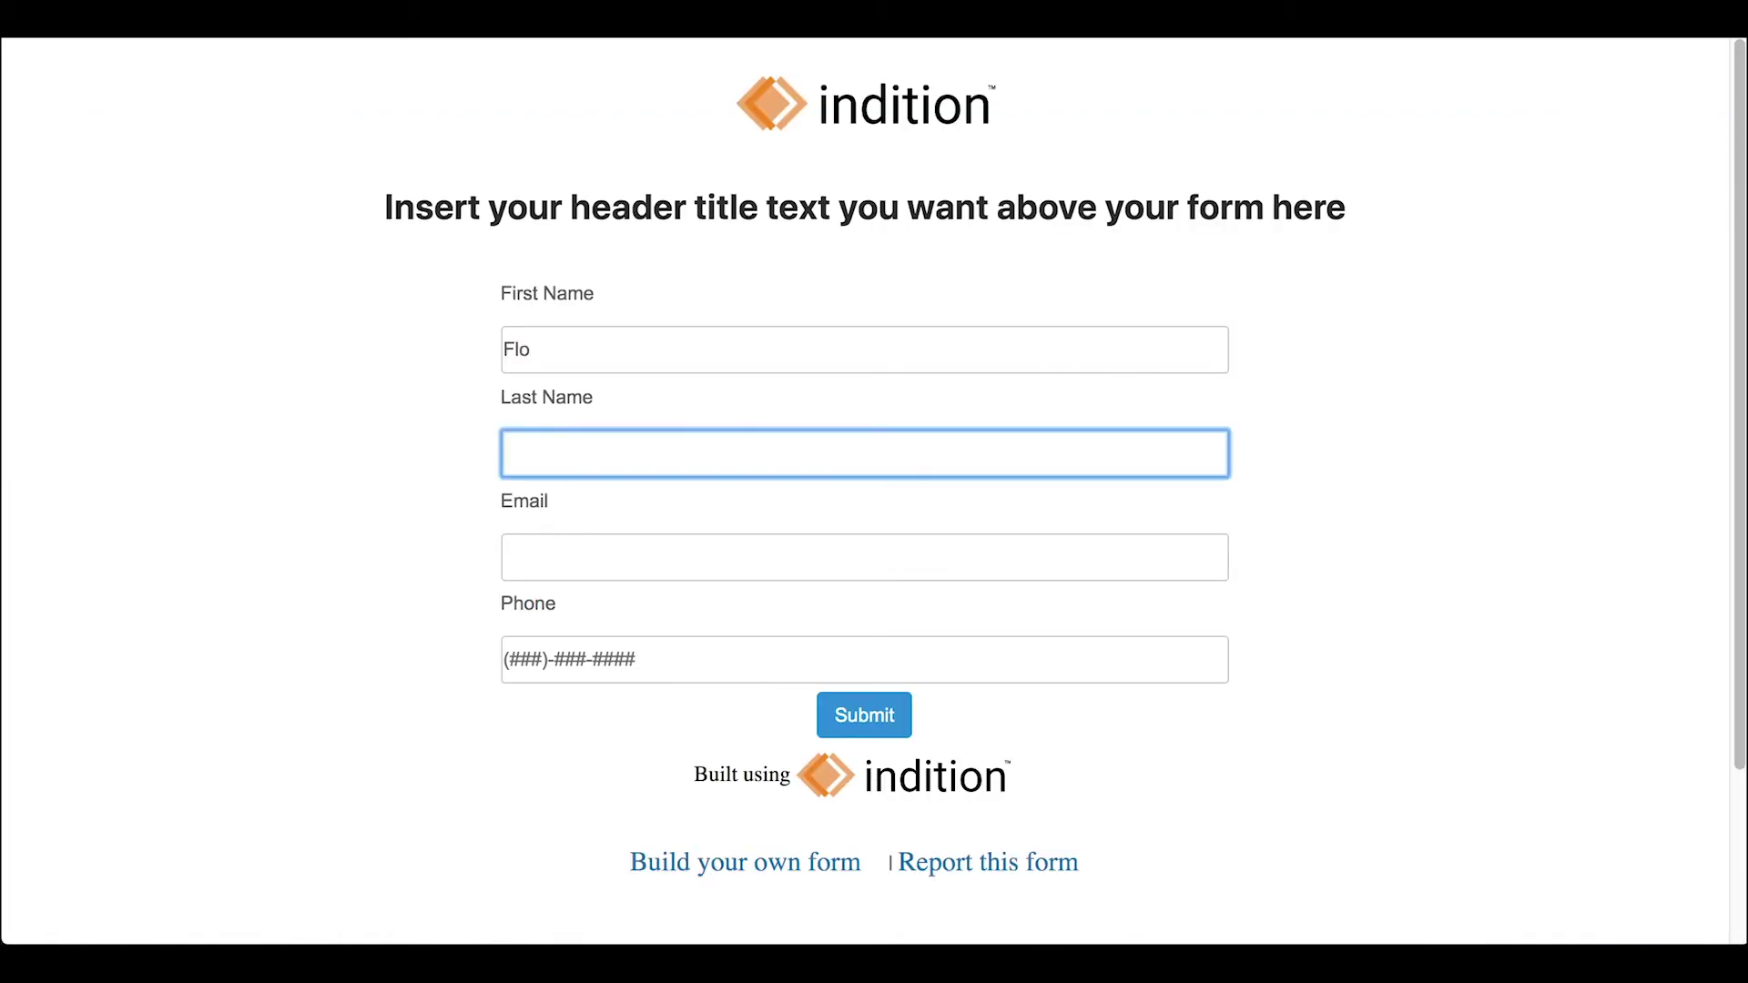
pyautogui.write('test')
pyautogui.press('Tab')
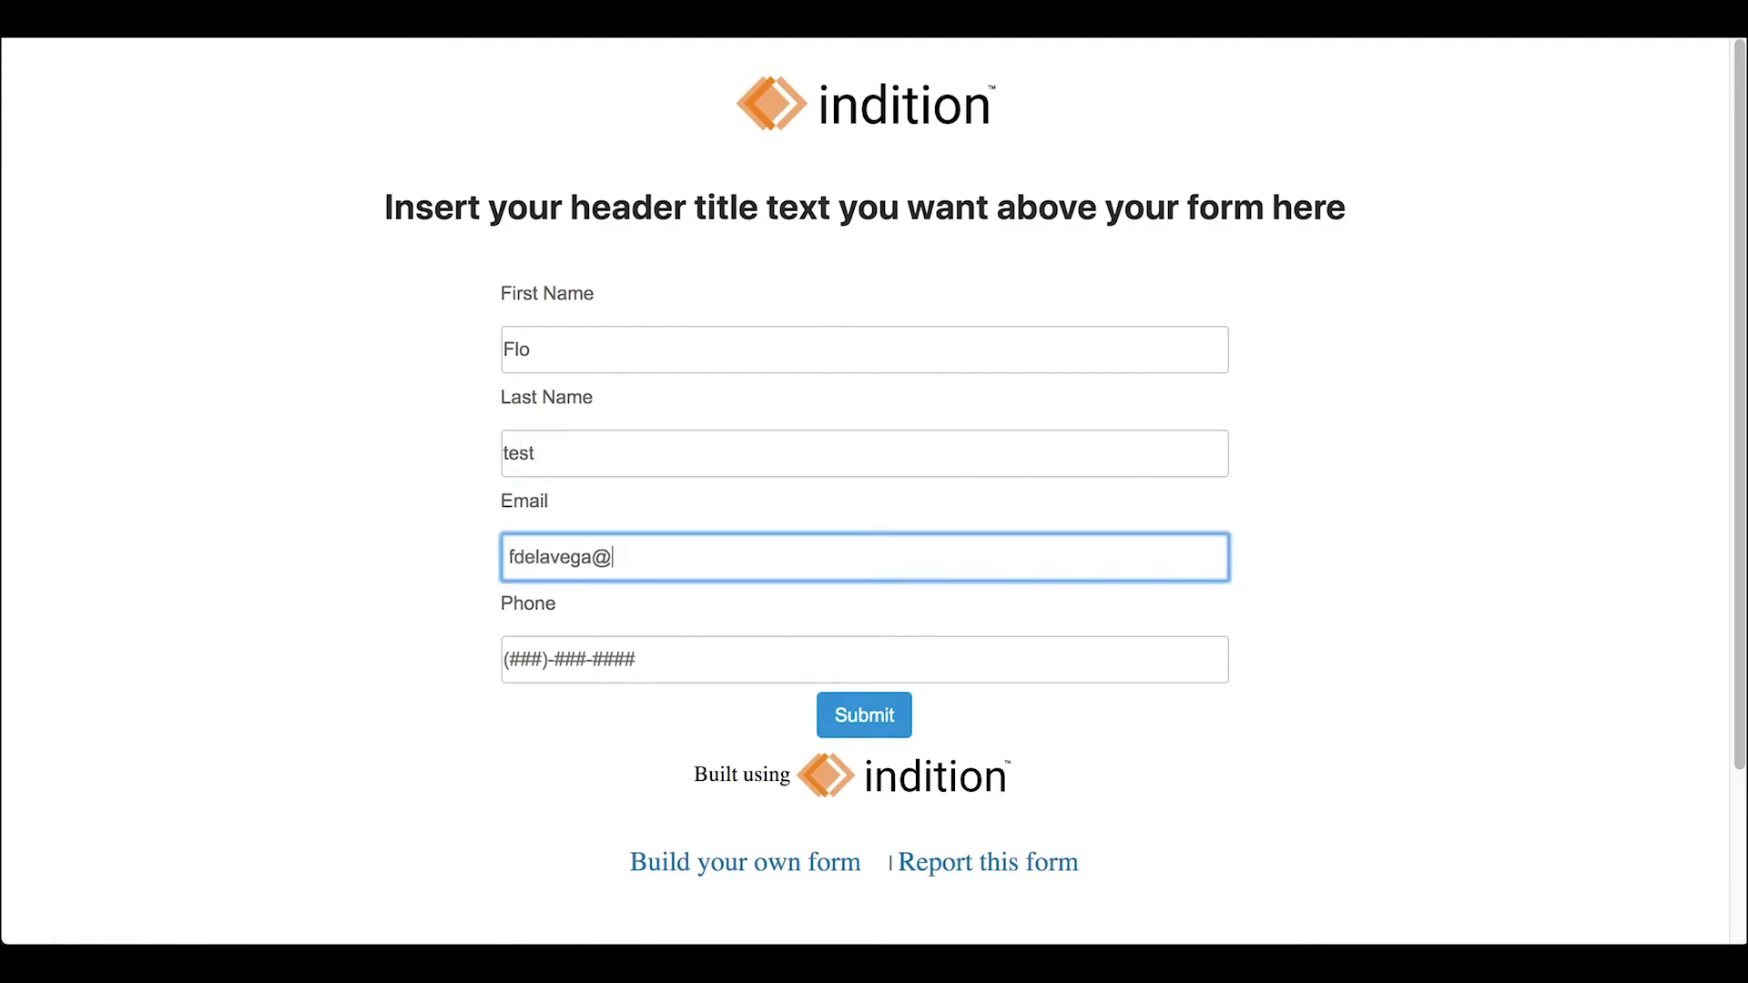
pyautogui.press('Tab')
pyautogui.write('555-555-5')
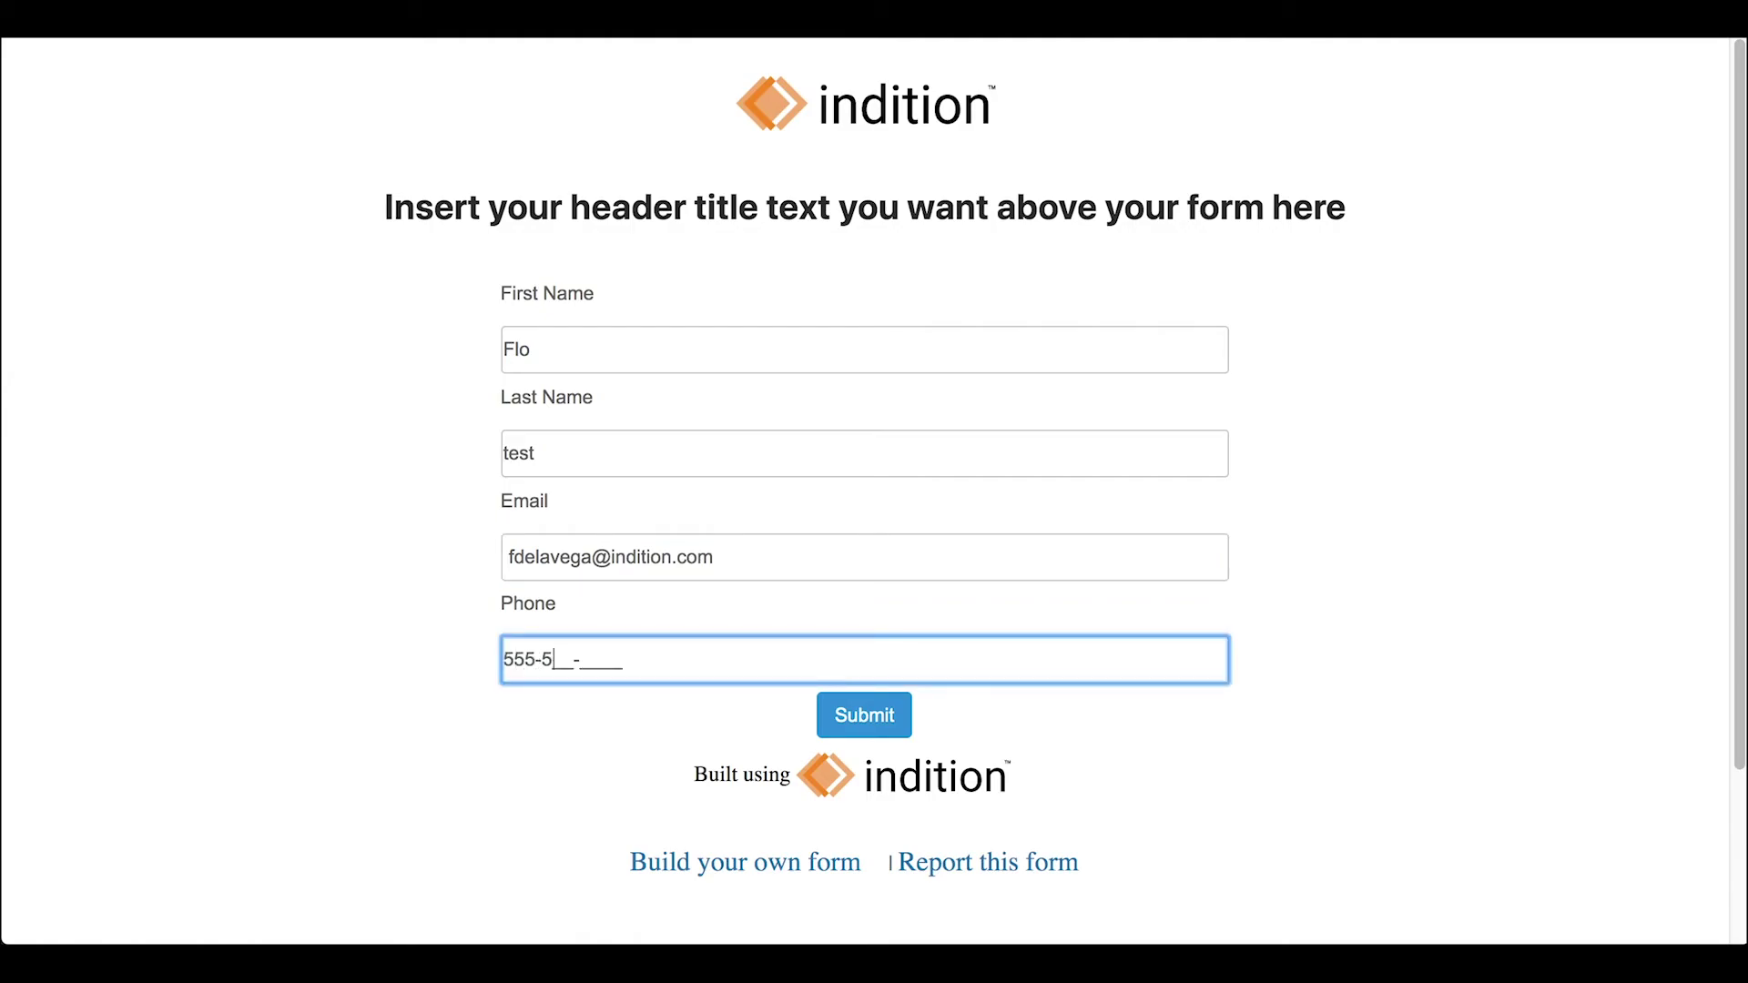
pyautogui.write('555')
# - Submit the test registration and dismiss the success message
pyautogui.click(1280, 706)
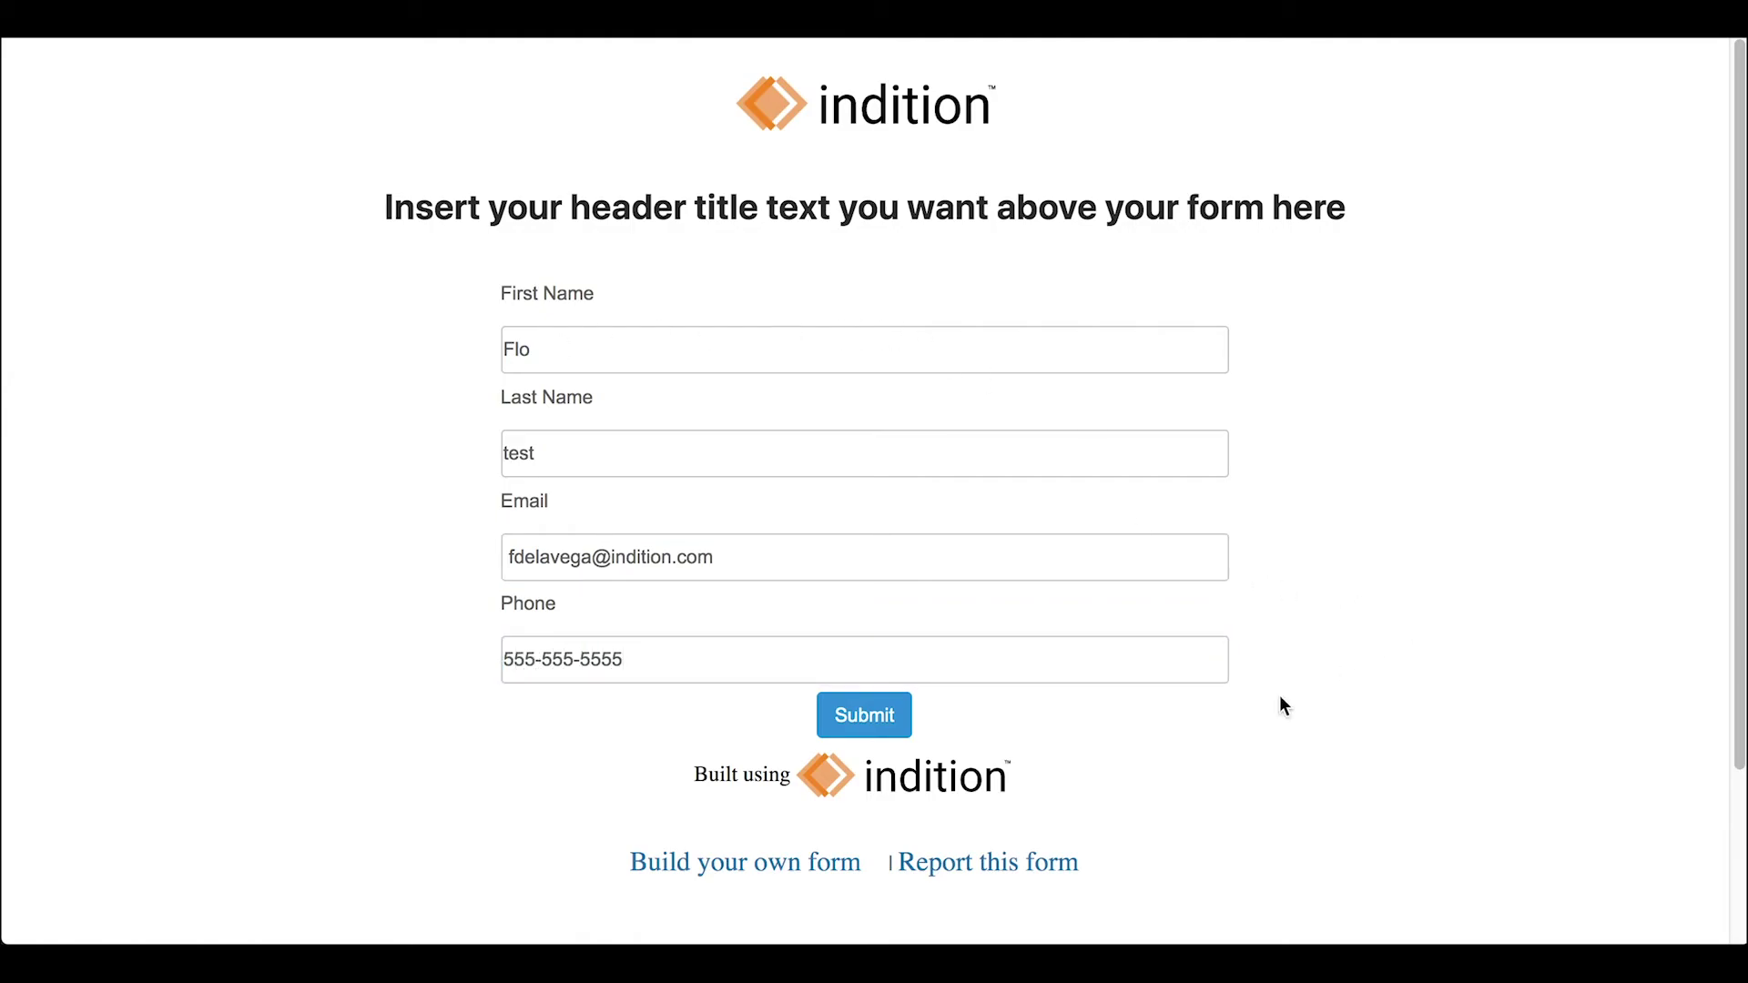
pyautogui.click(866, 716)
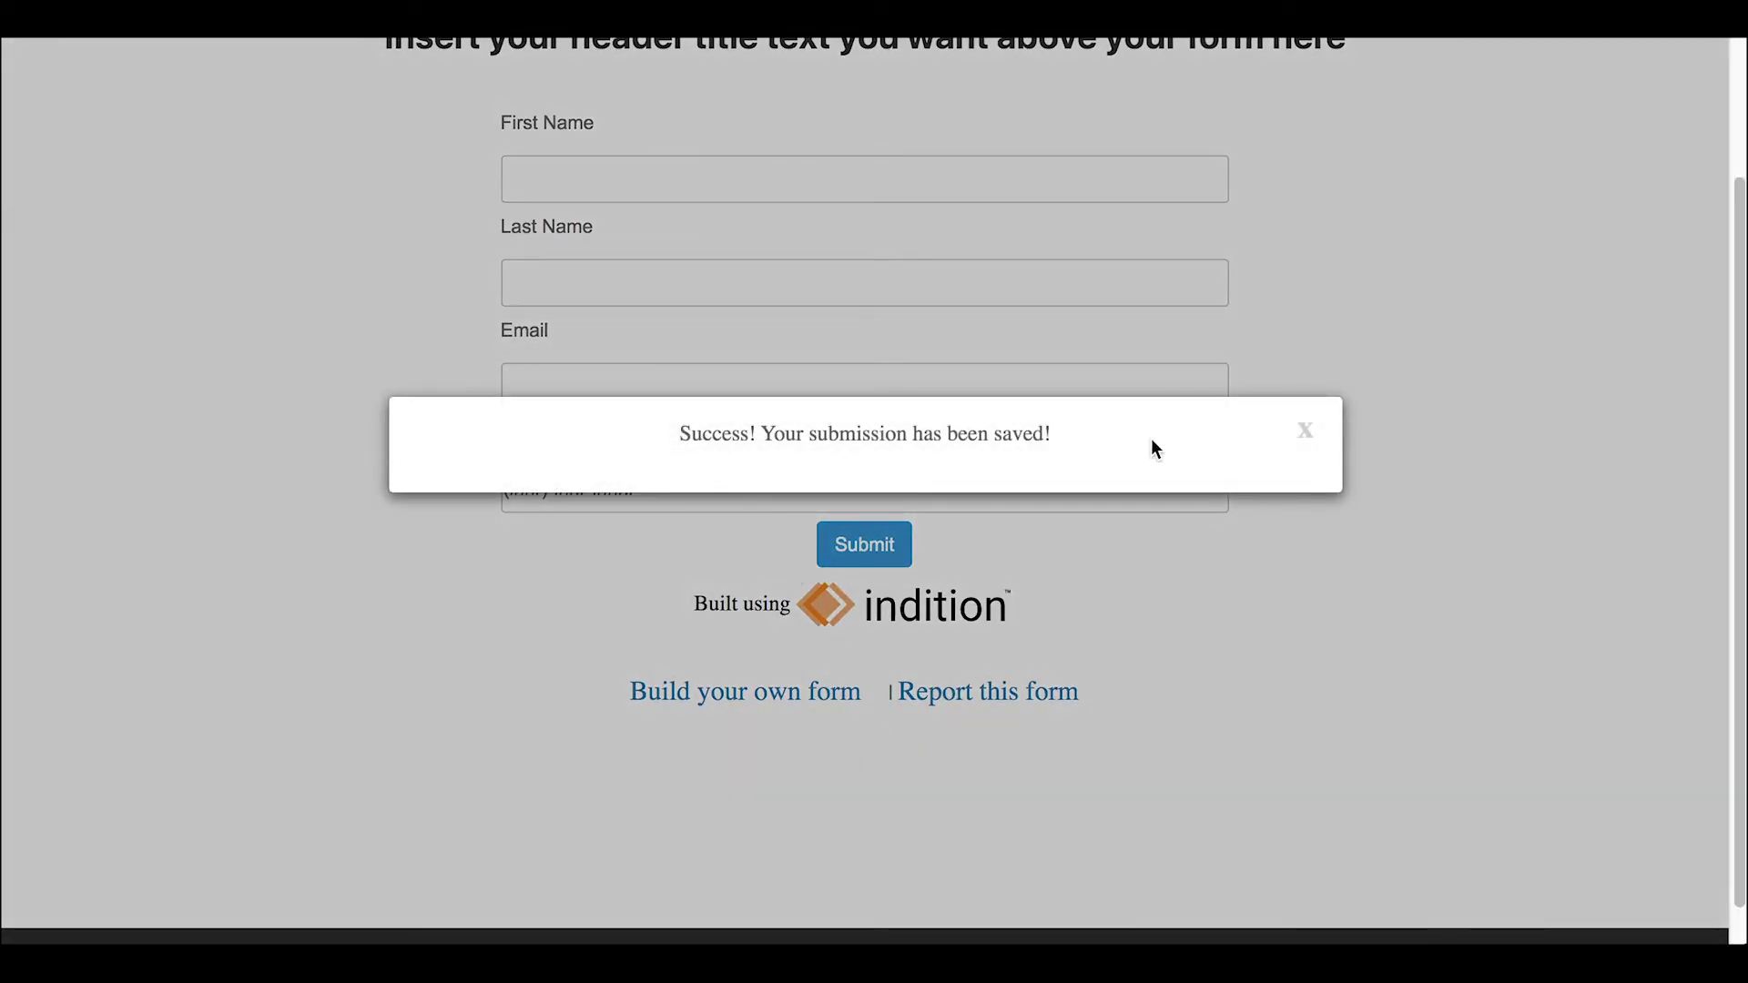
pyautogui.click(1307, 434)
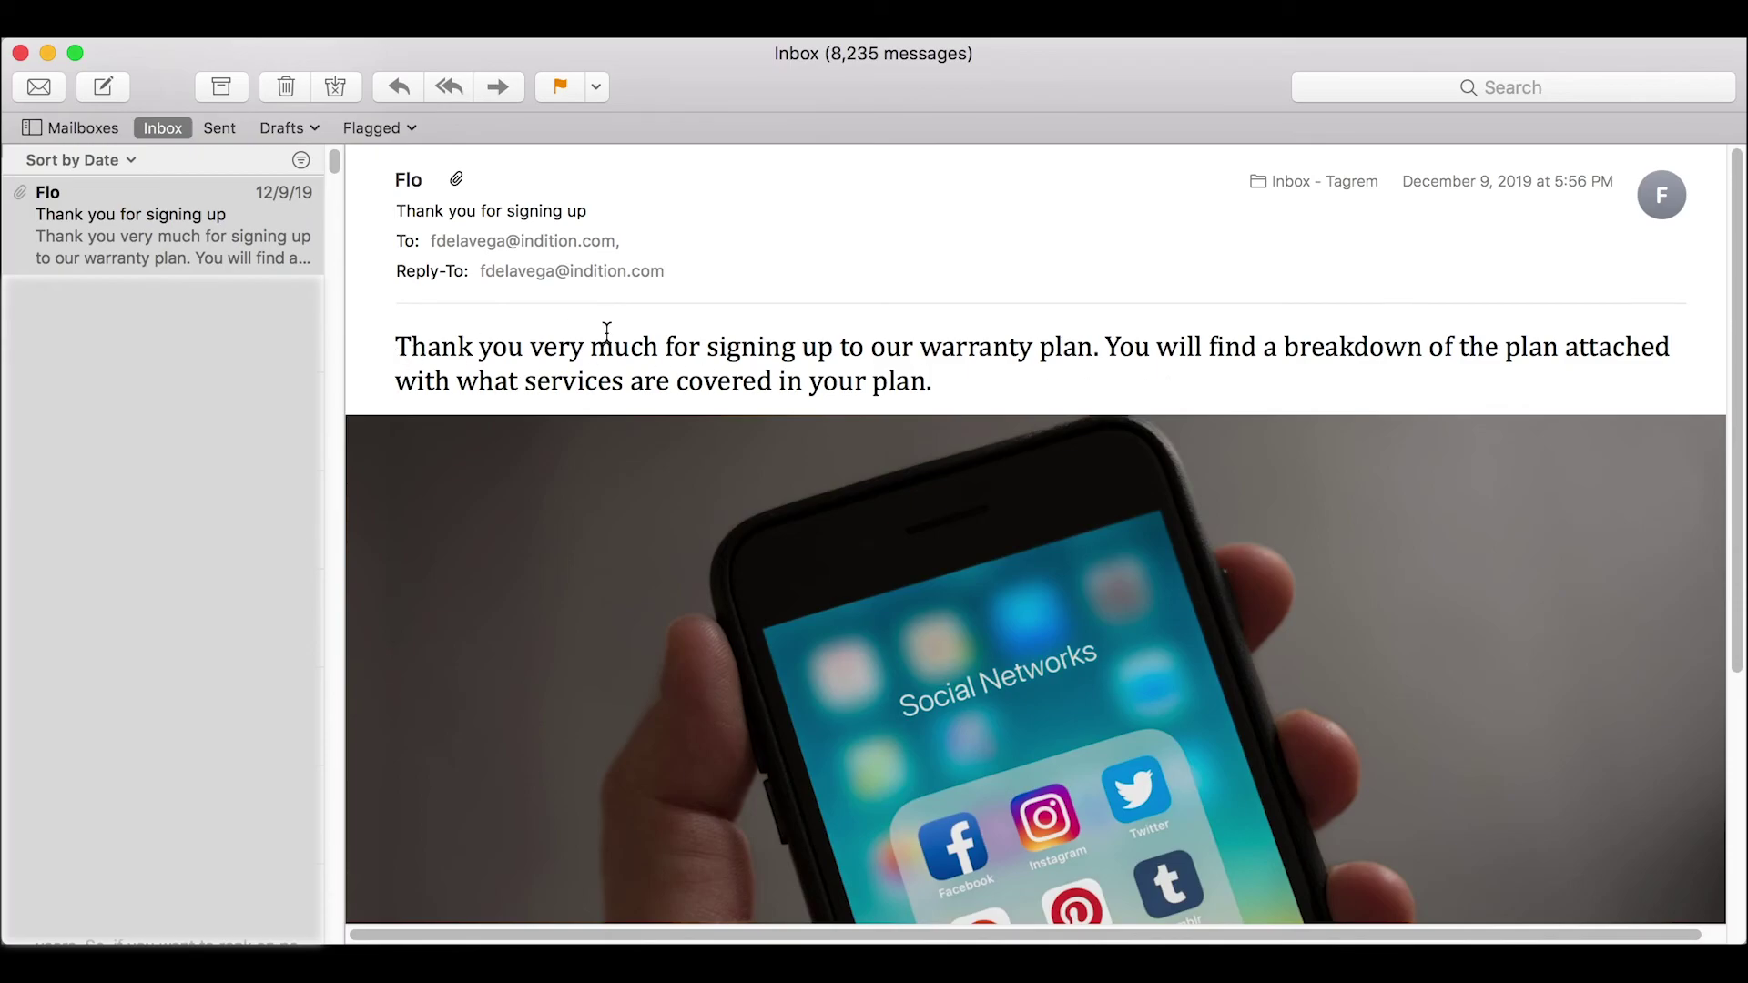
pyautogui.scroll(-10, 1002, 387)
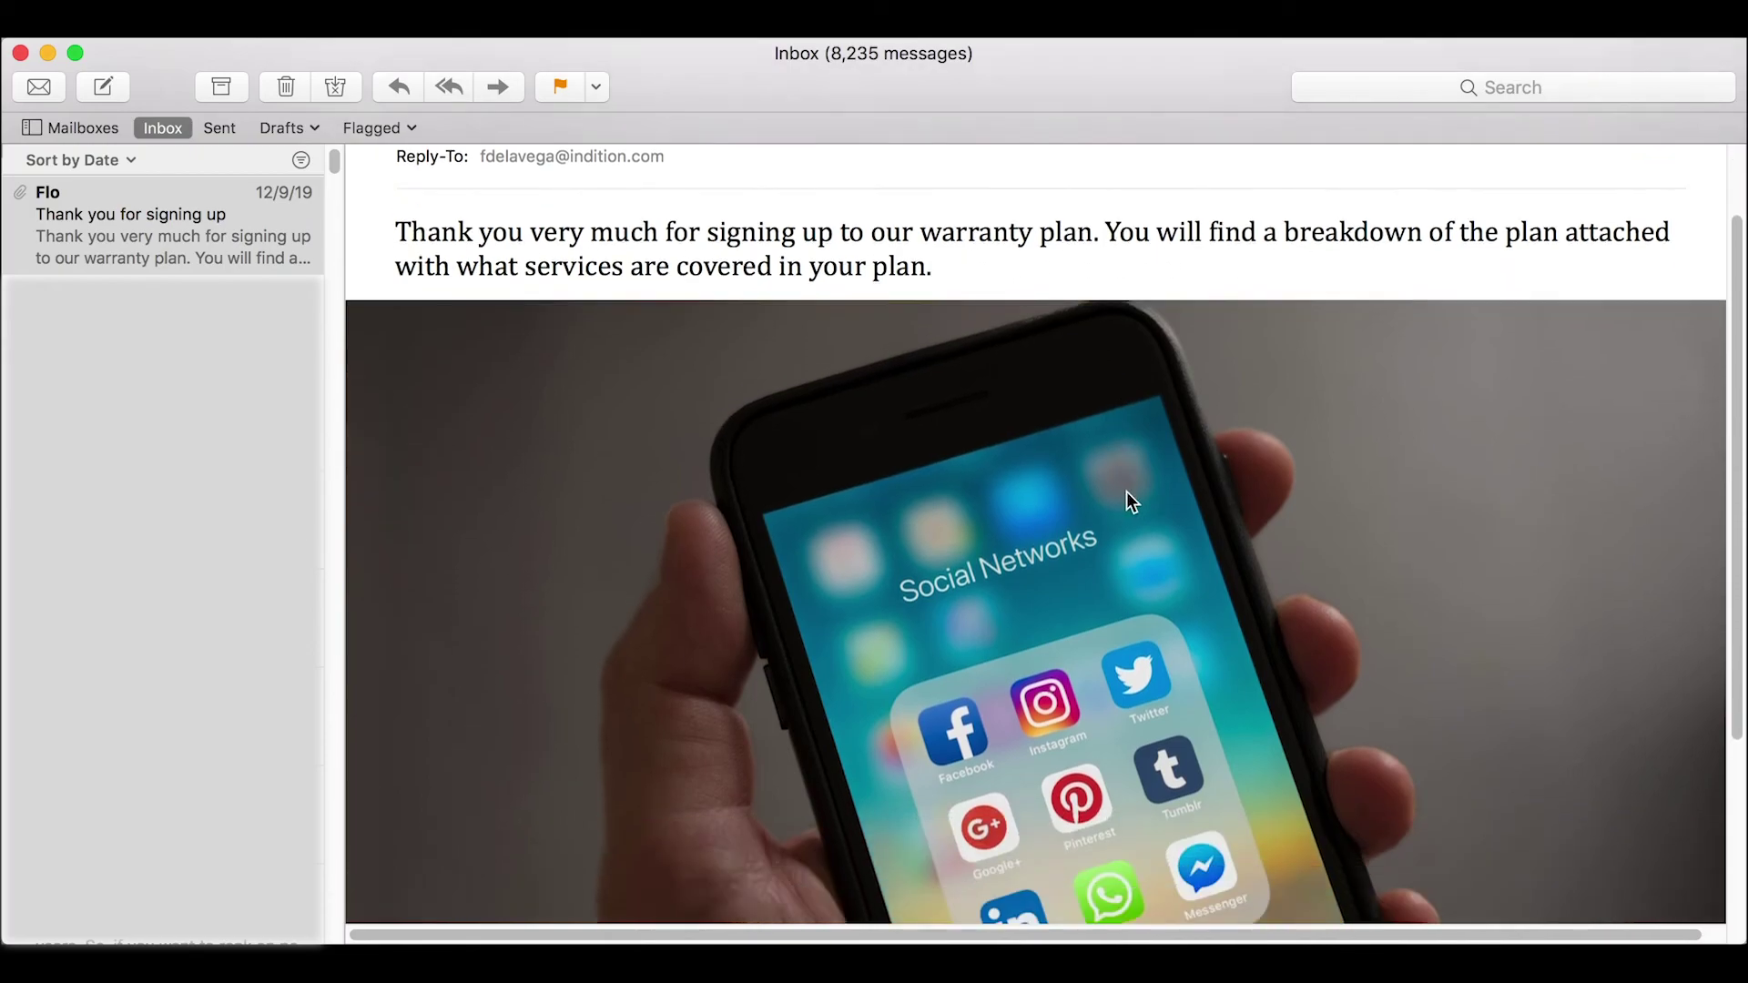
pyautogui.scroll(10, 1186, 642)
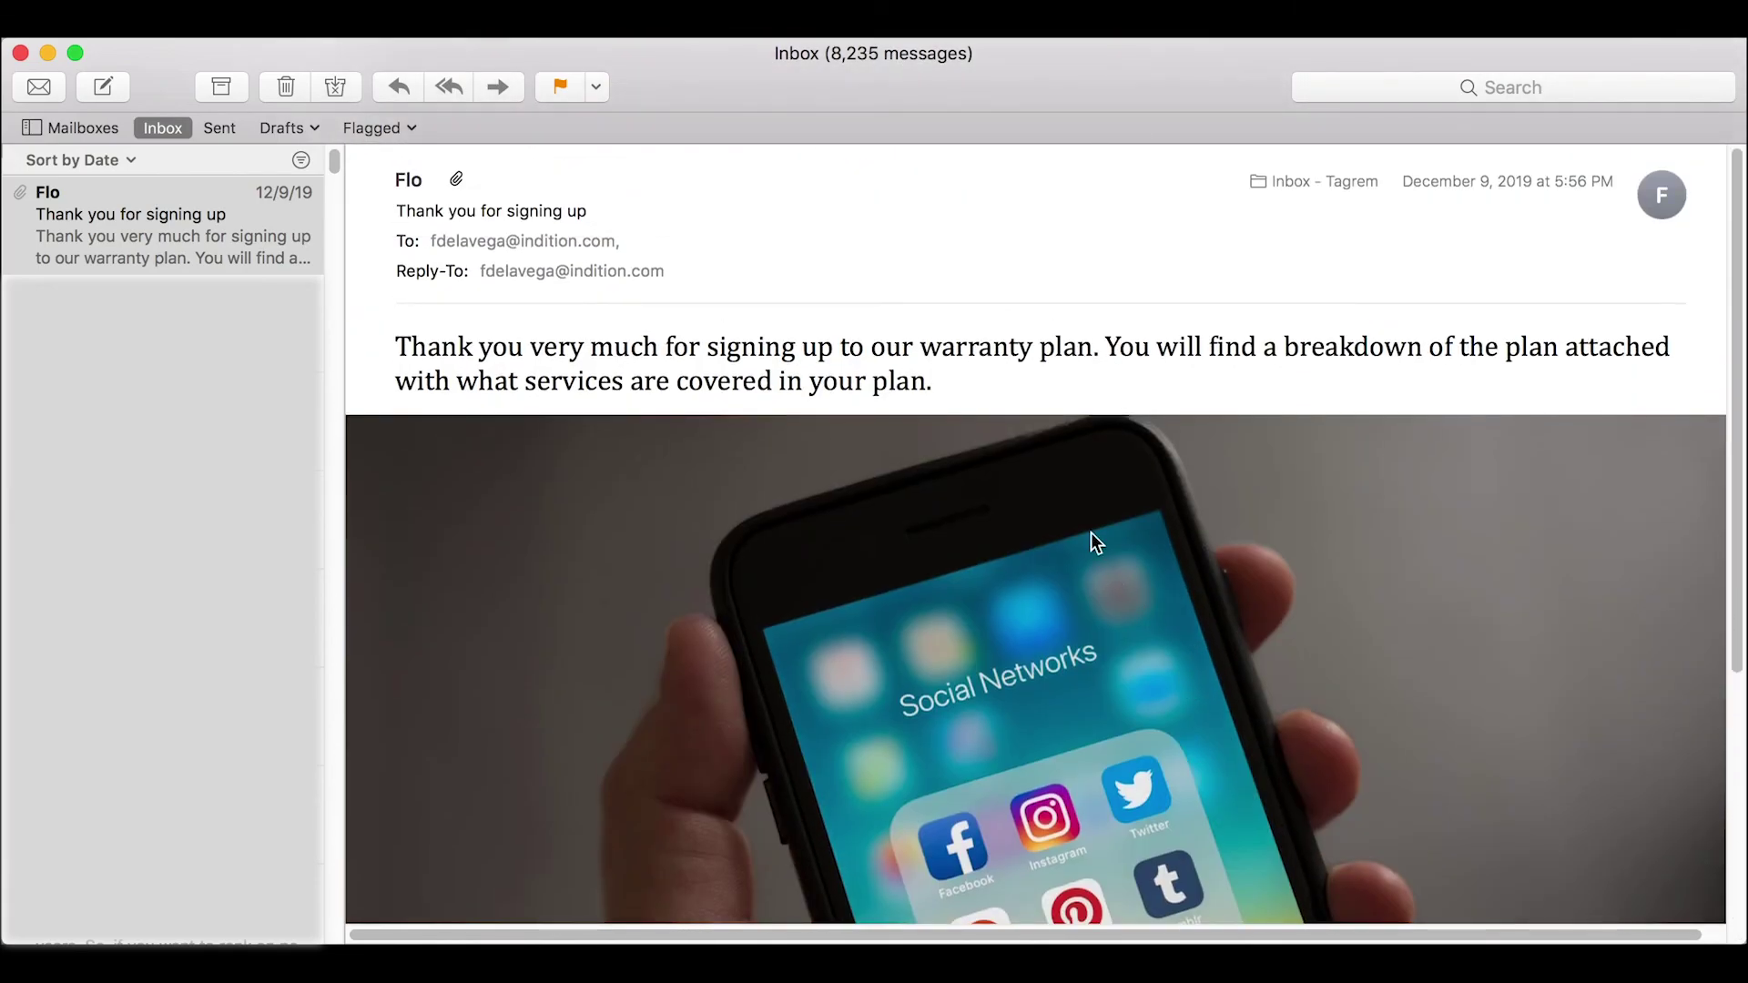
pyautogui.moveTo(1020, 264)
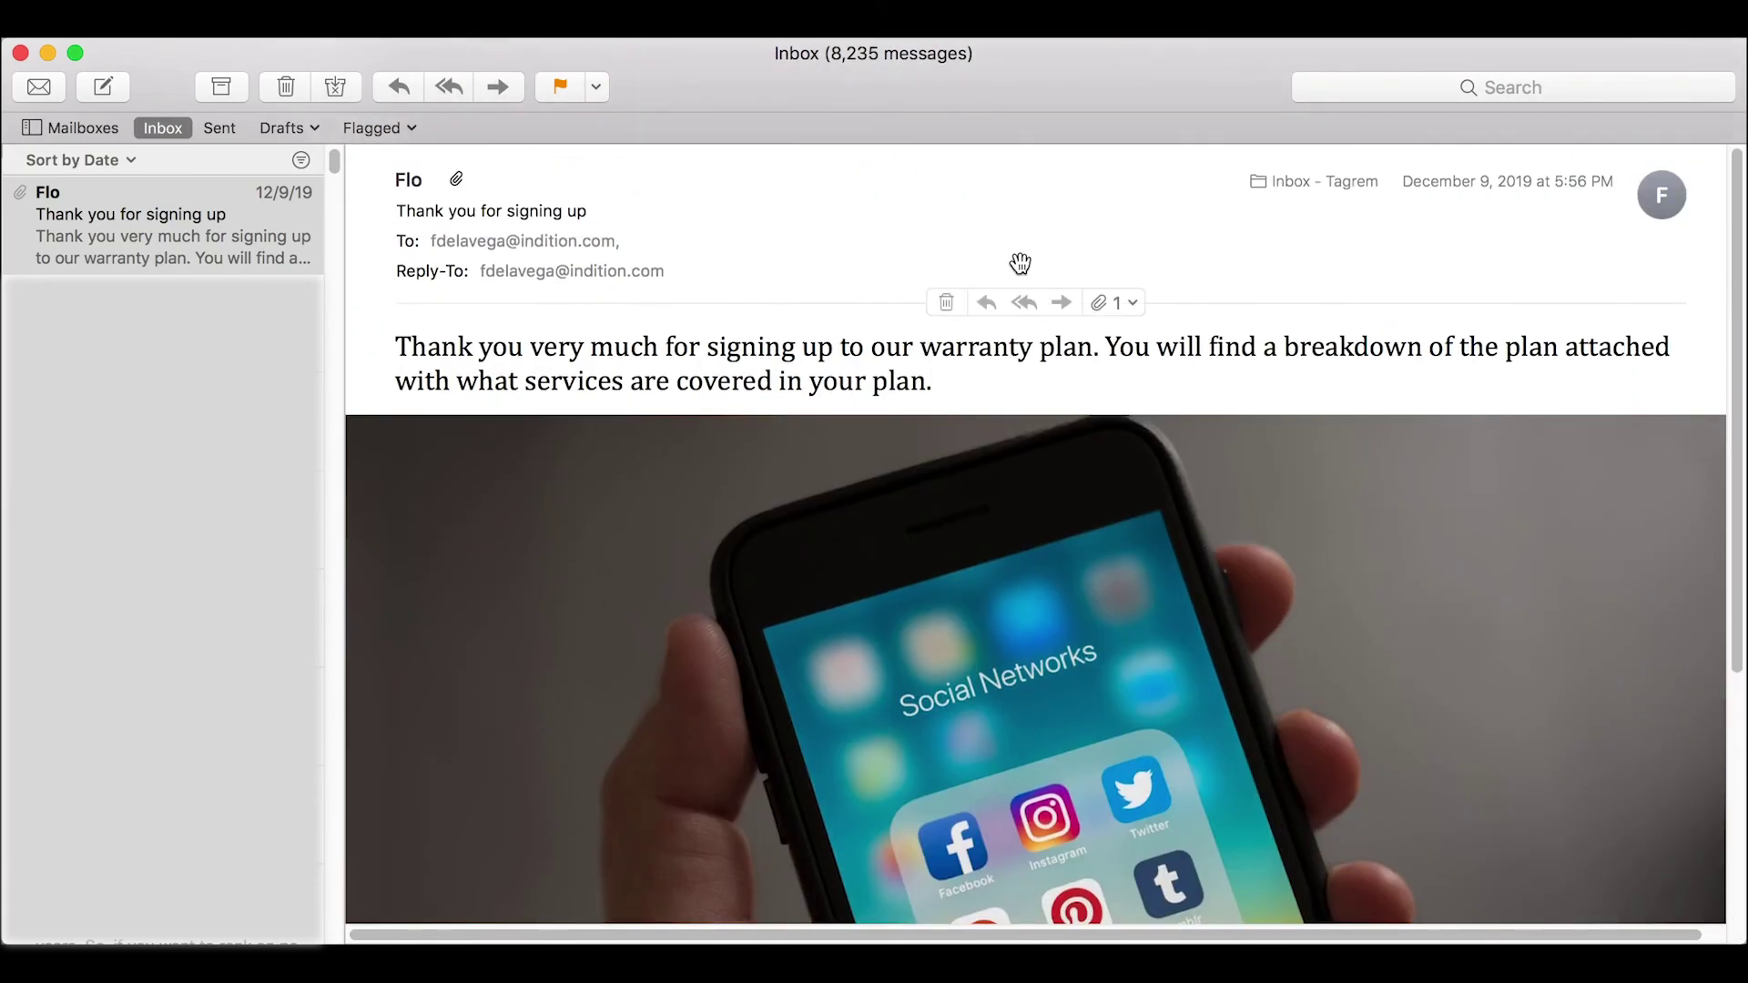